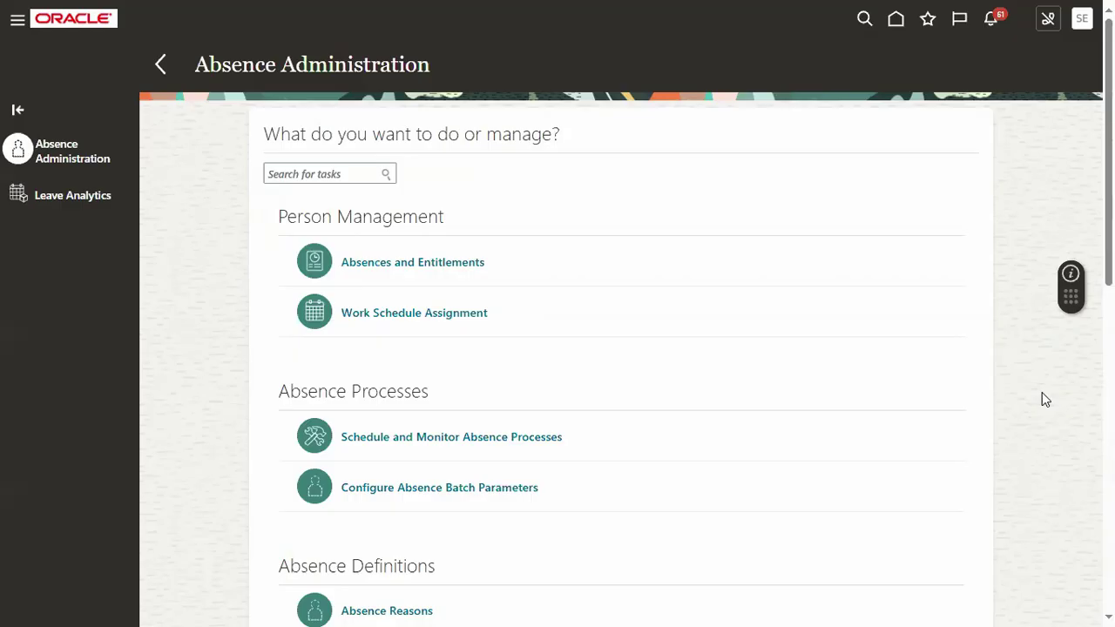
Step: Scroll Absence Administration down to Time Periods and open Repeating Time Periods
scroll(764, 365, "down", 4)
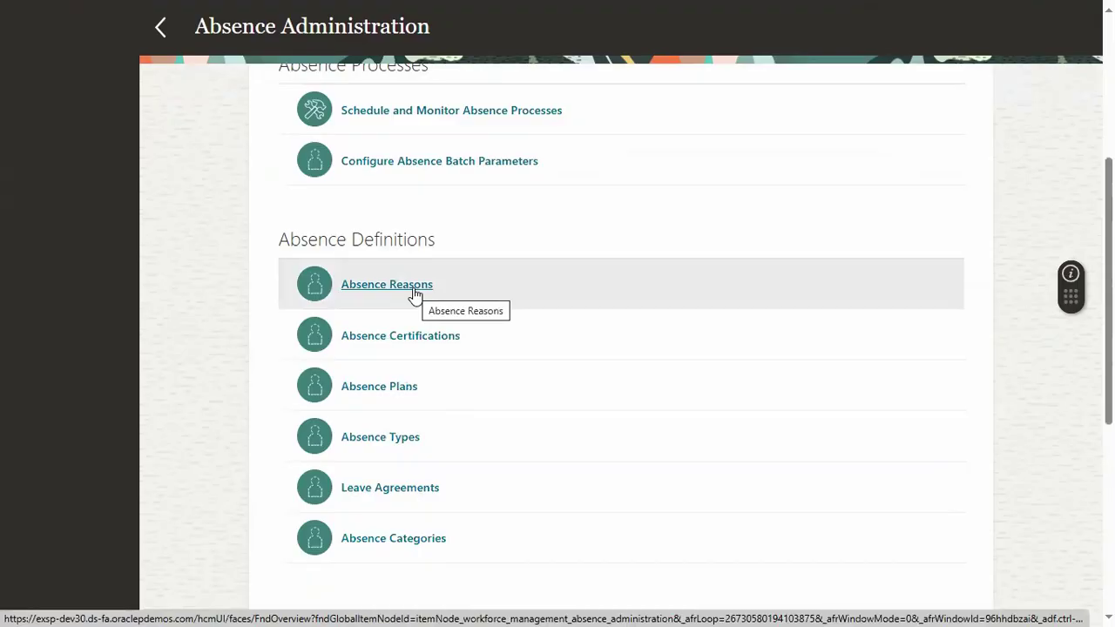
scroll(415, 294, "down", 5)
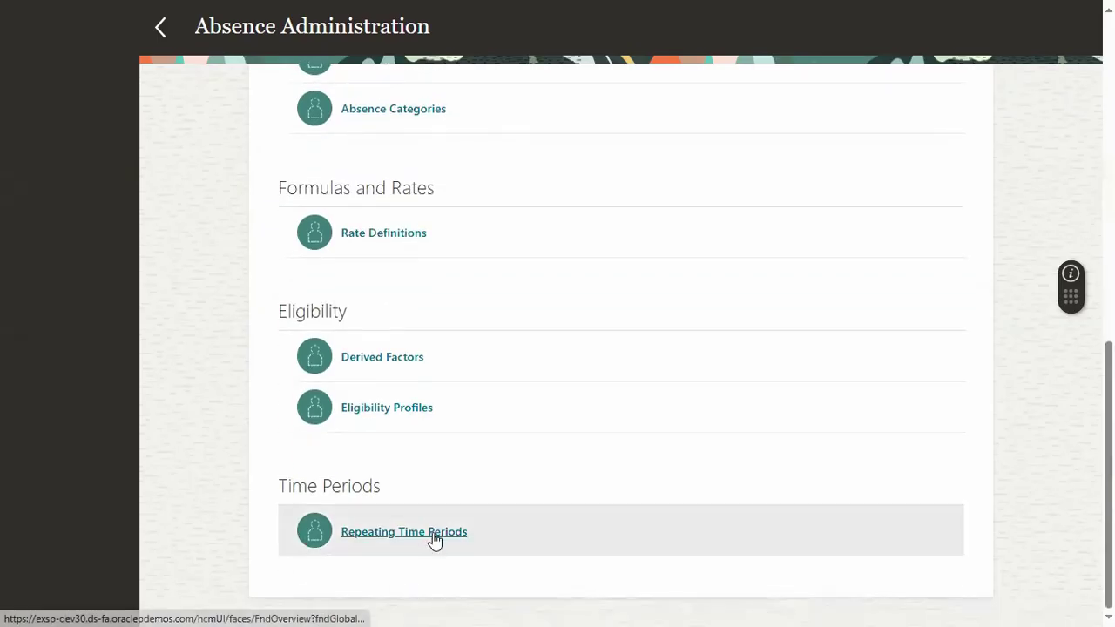
left_click(432, 538)
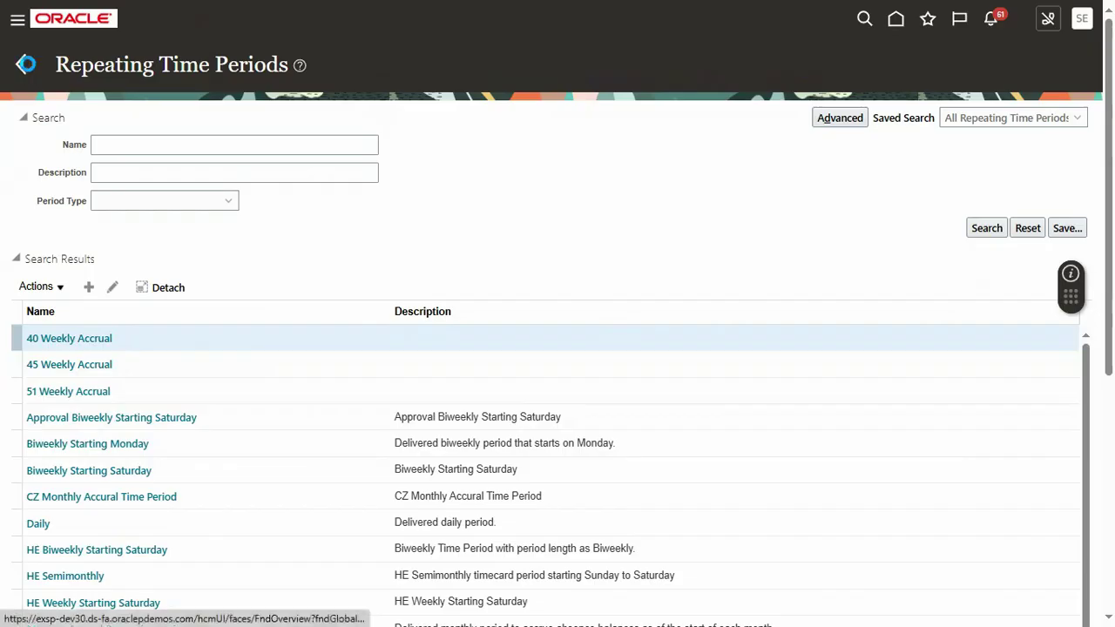
Step: Go back from Repeating Time Periods to the Absence Administration task list and scroll down
left_click(21, 64)
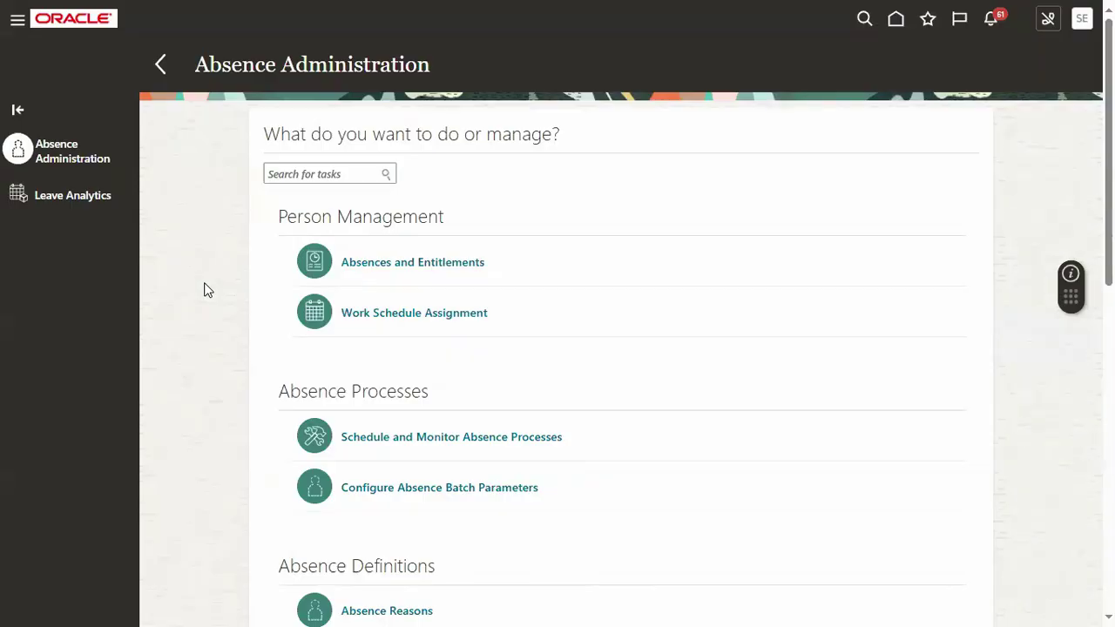
scroll(205, 289, "down", 2)
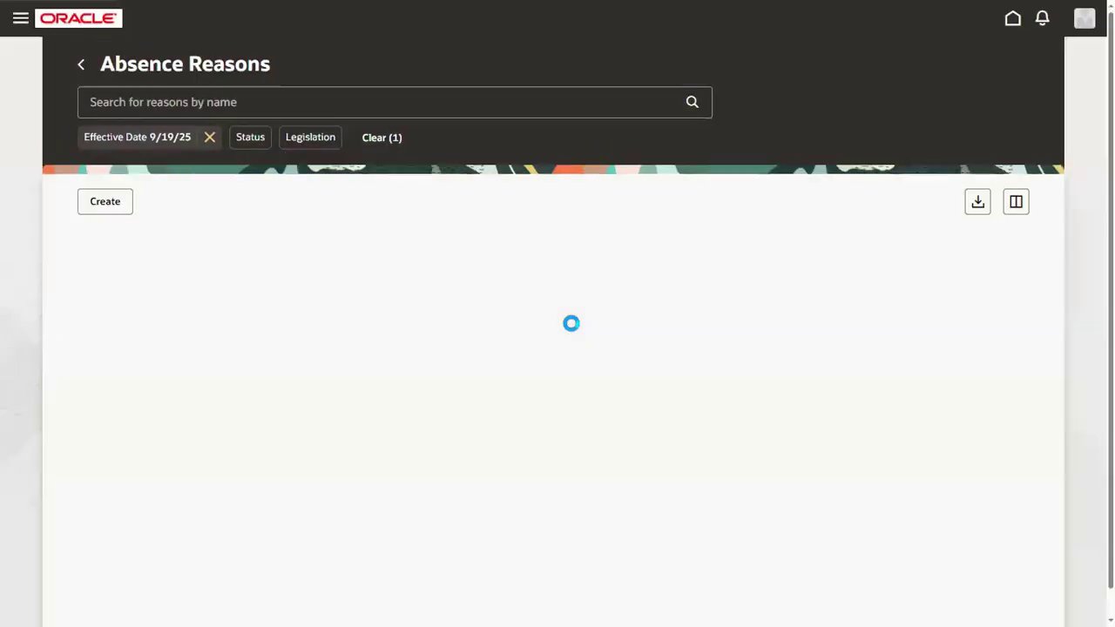
Step: Let the Absence Reasons list load with Volunteering, Vacation and Unpaid Study Leave
mouse_move(288, 9)
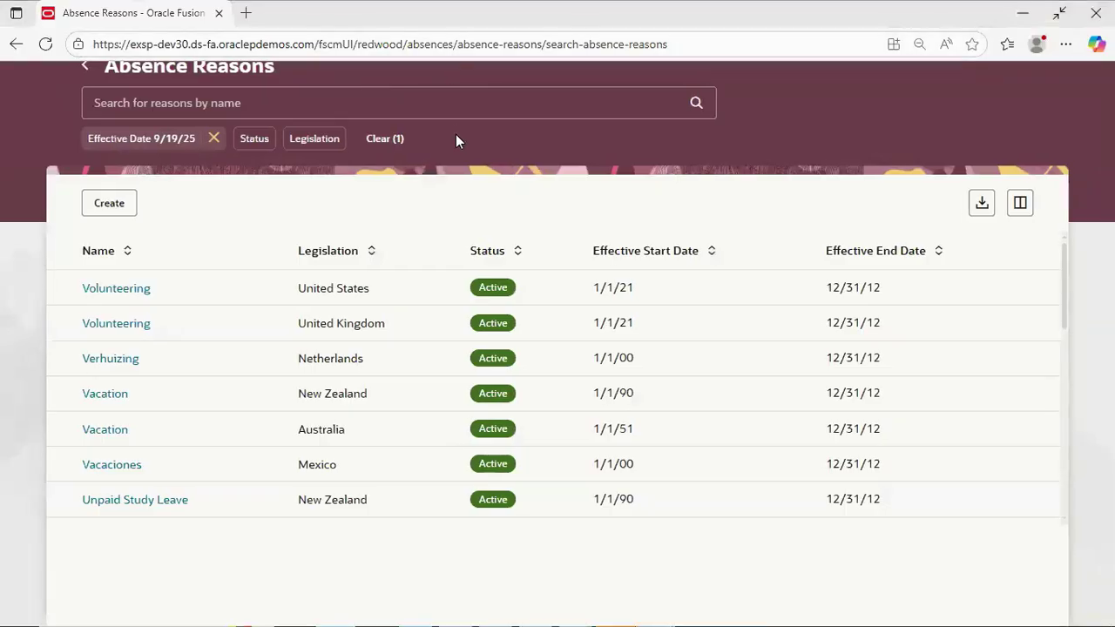
Step: Create a new absence reason named 'SONY Sick Leave' with Active status
left_click(125, 203)
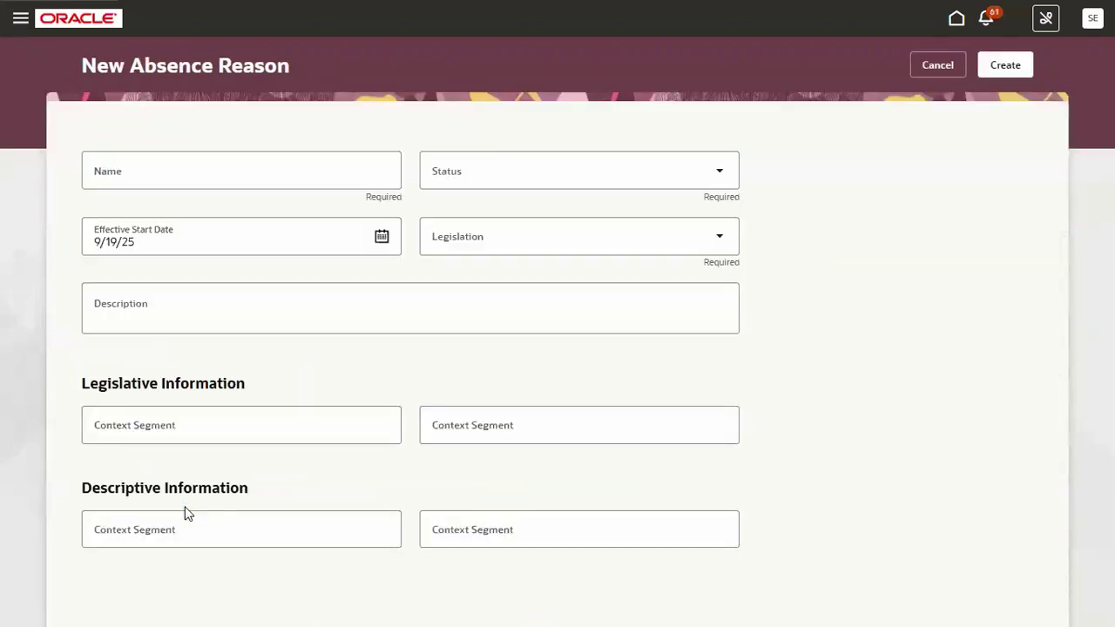
left_click(185, 168)
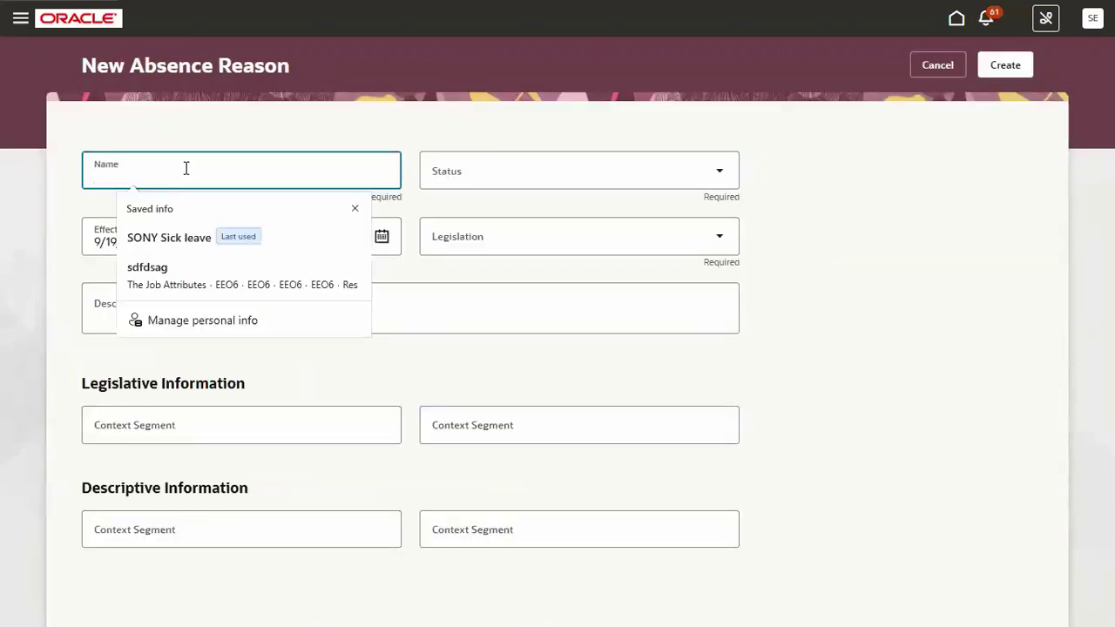
type("SONY ")
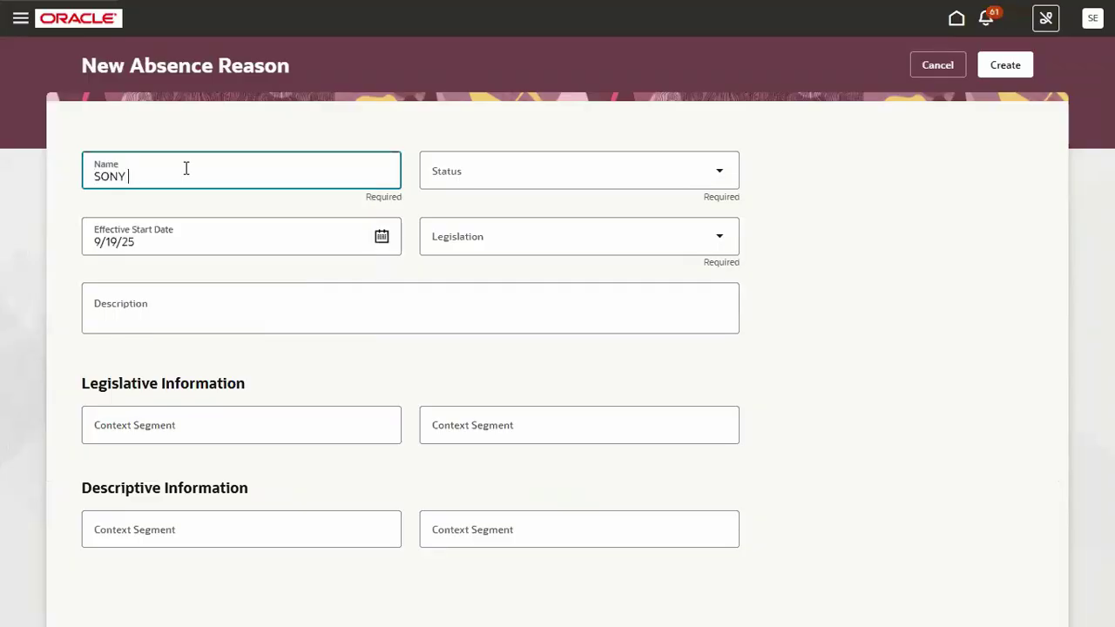
type("Sick Leave")
key("Tab")
type("a")
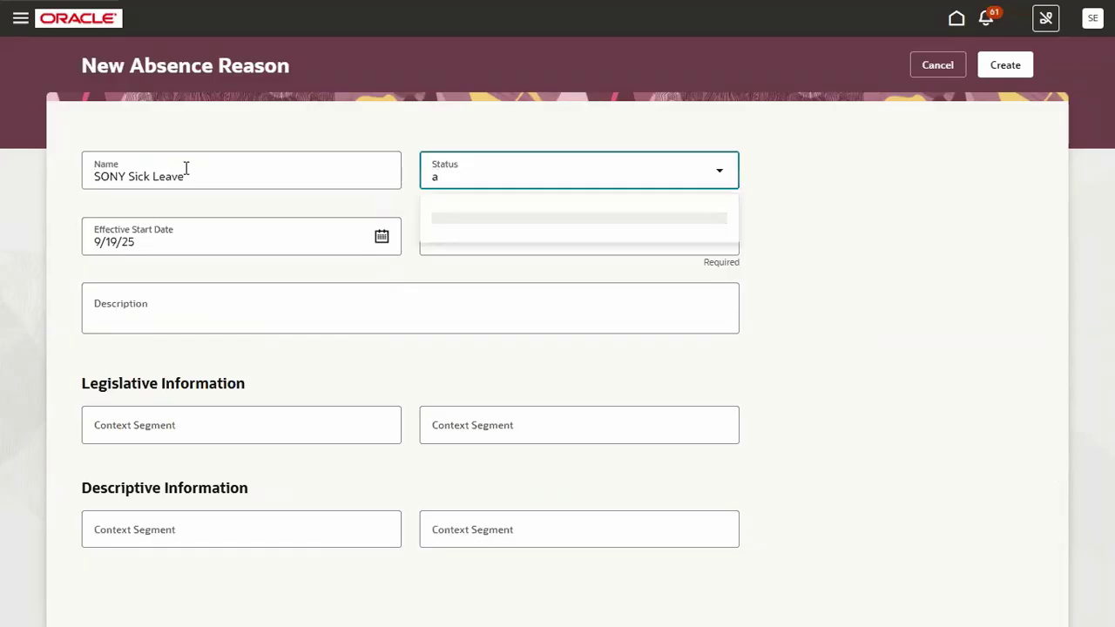
left_click(568, 219)
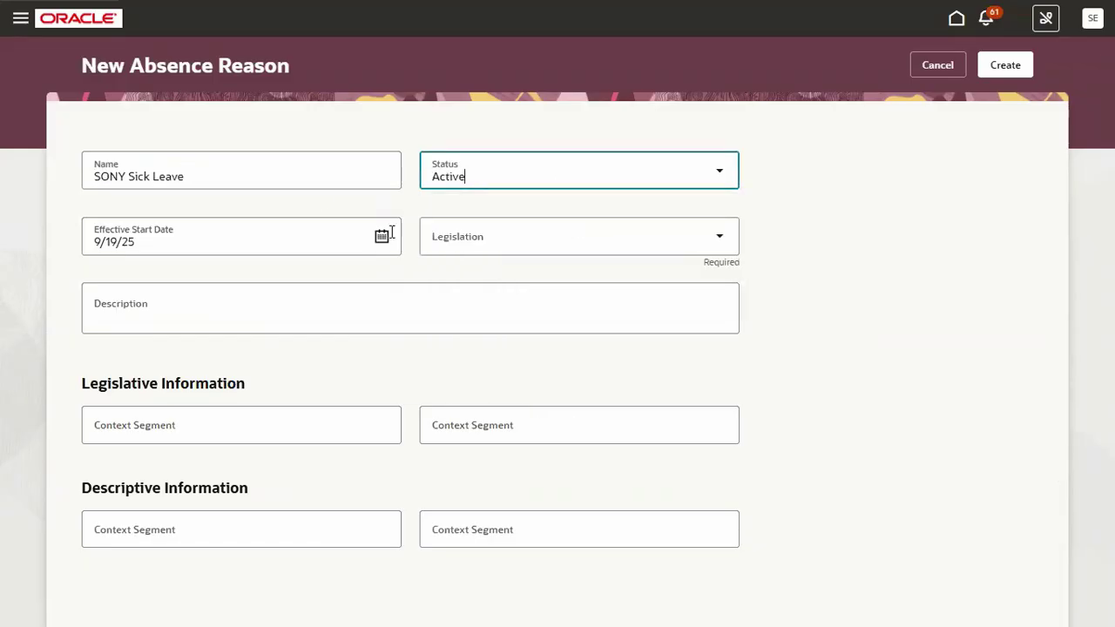
Step: Set the effective start date to 1/1/25 and the legislation to United States
left_click(261, 235)
left_click(213, 289)
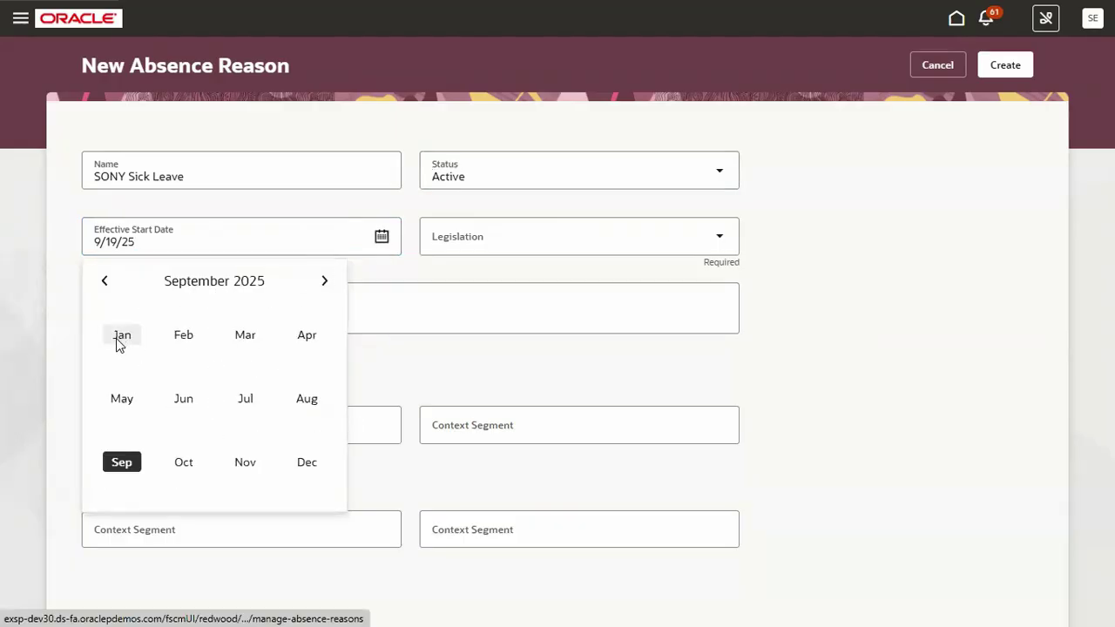
left_click(117, 340)
left_click(217, 341)
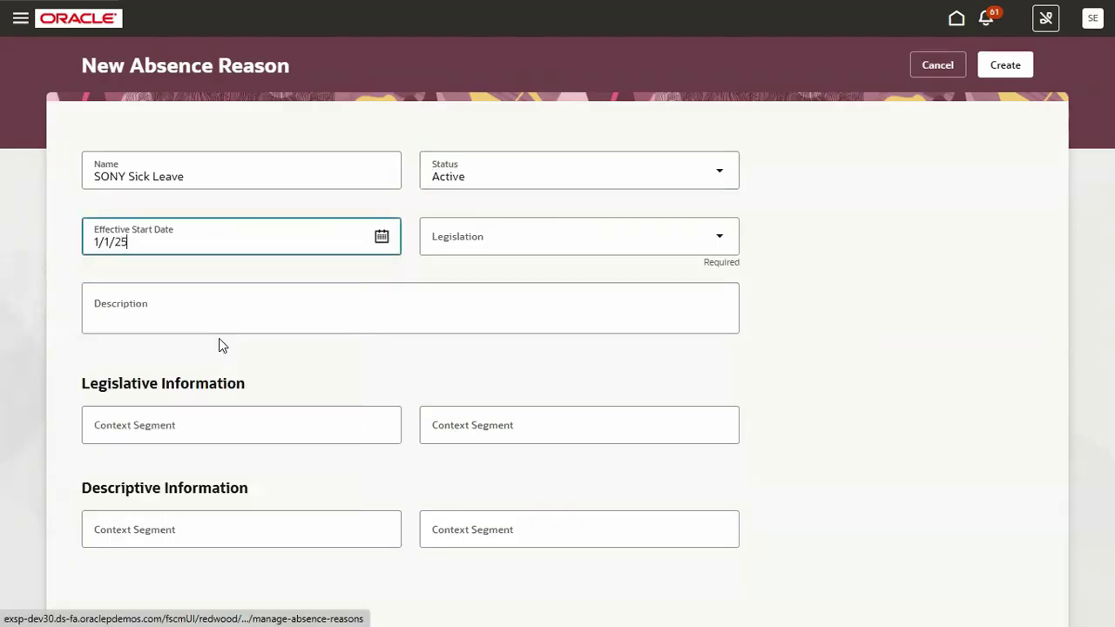
left_click(583, 236)
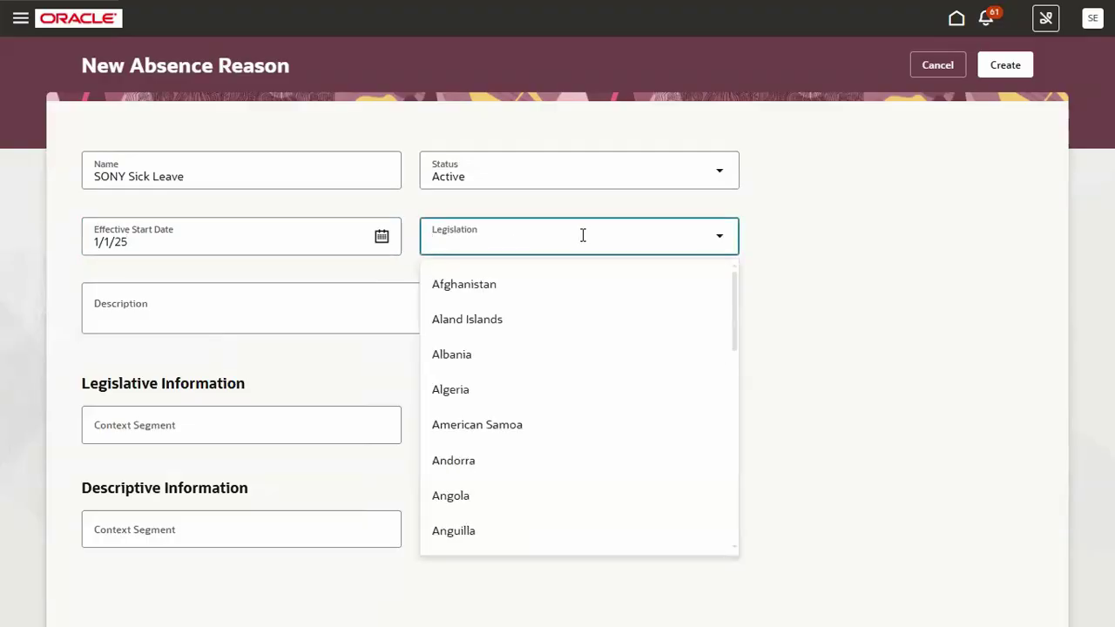
type("United S")
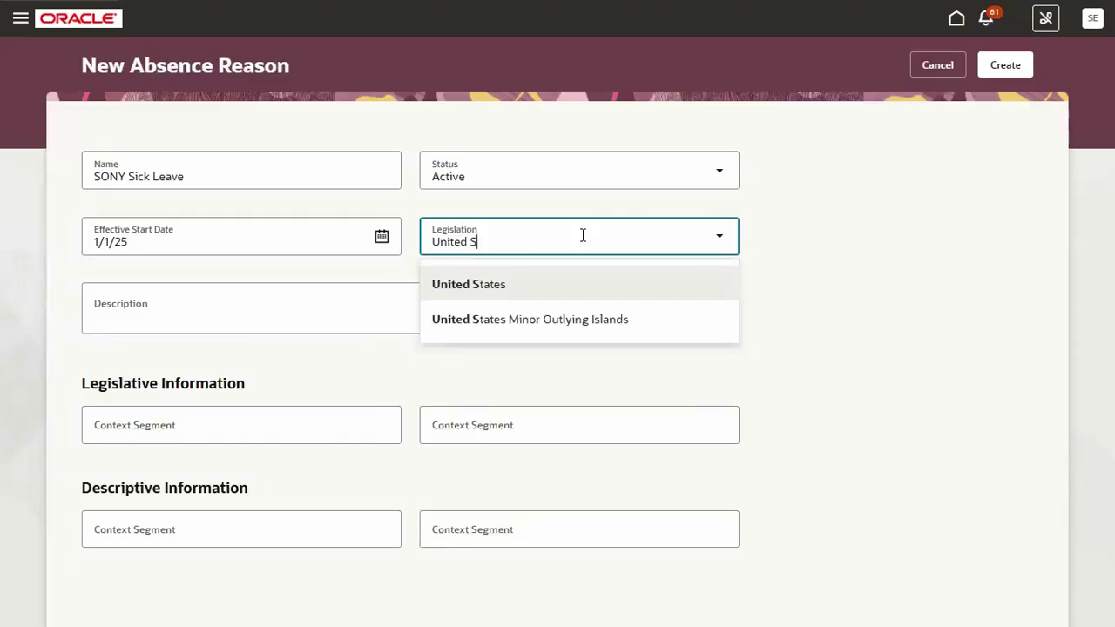
left_click(573, 278)
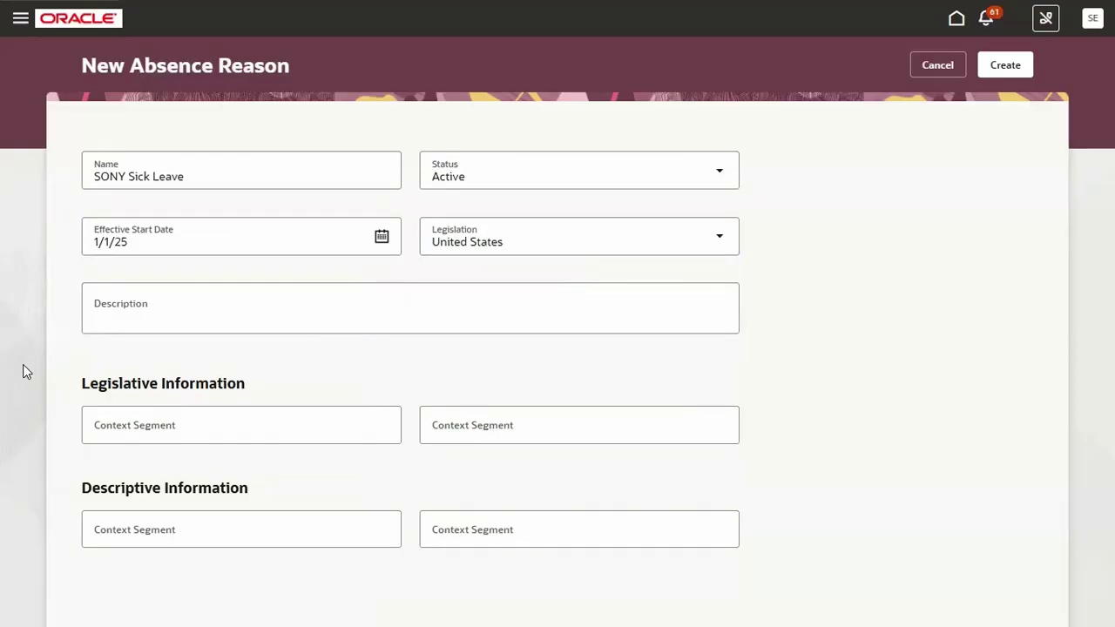
Step: Attempt to save the new SONY Sick Leave absence reason
left_click_drag(82, 386, 193, 387)
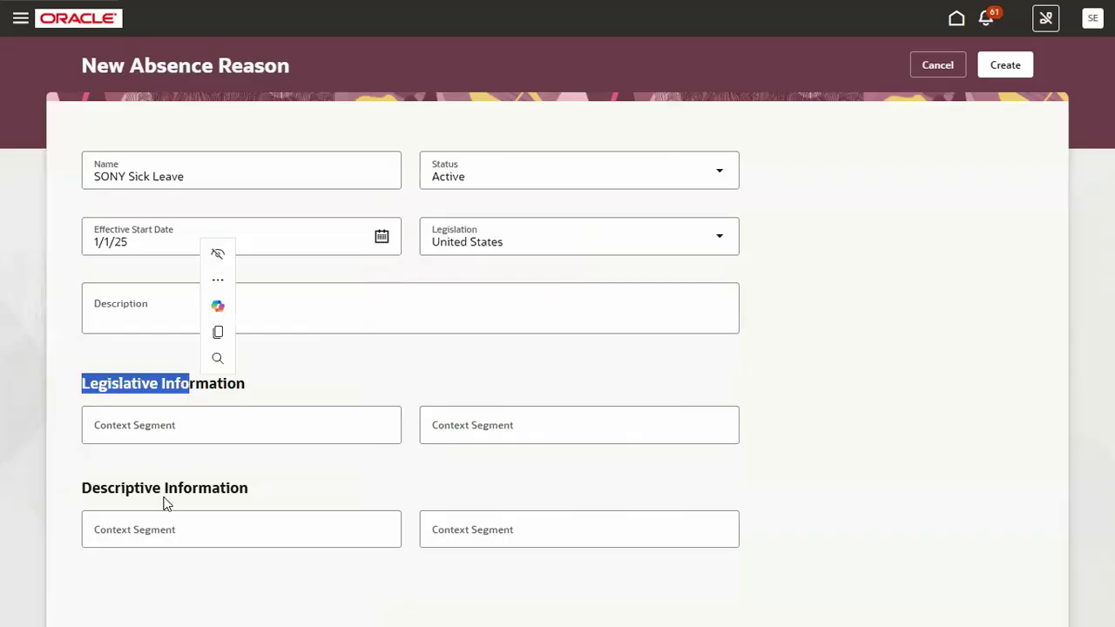
left_click(129, 477)
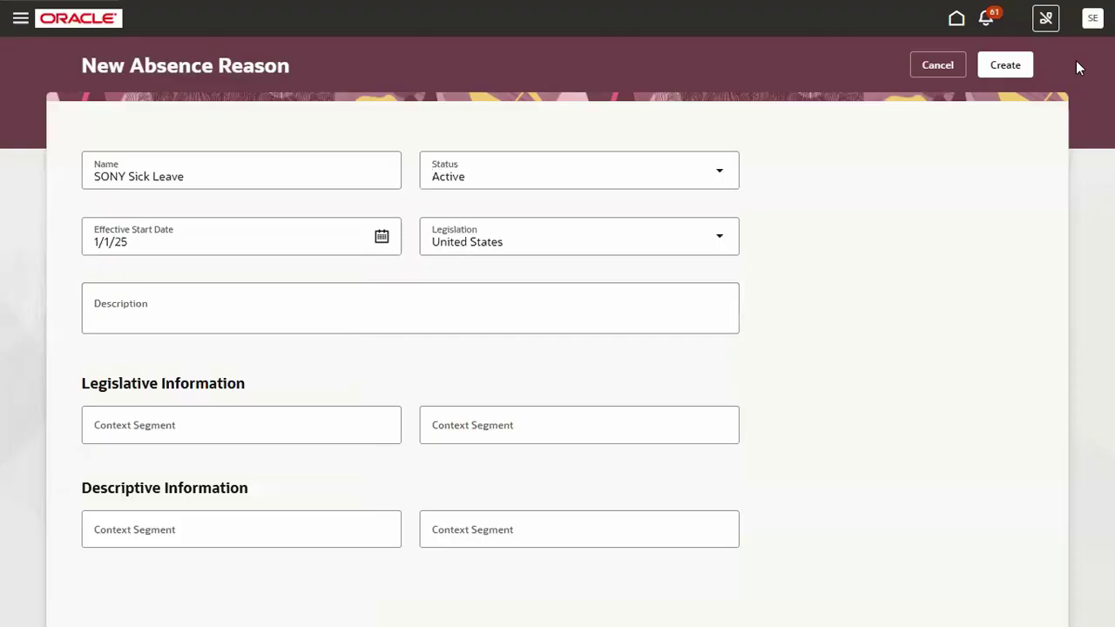
left_click(1005, 75)
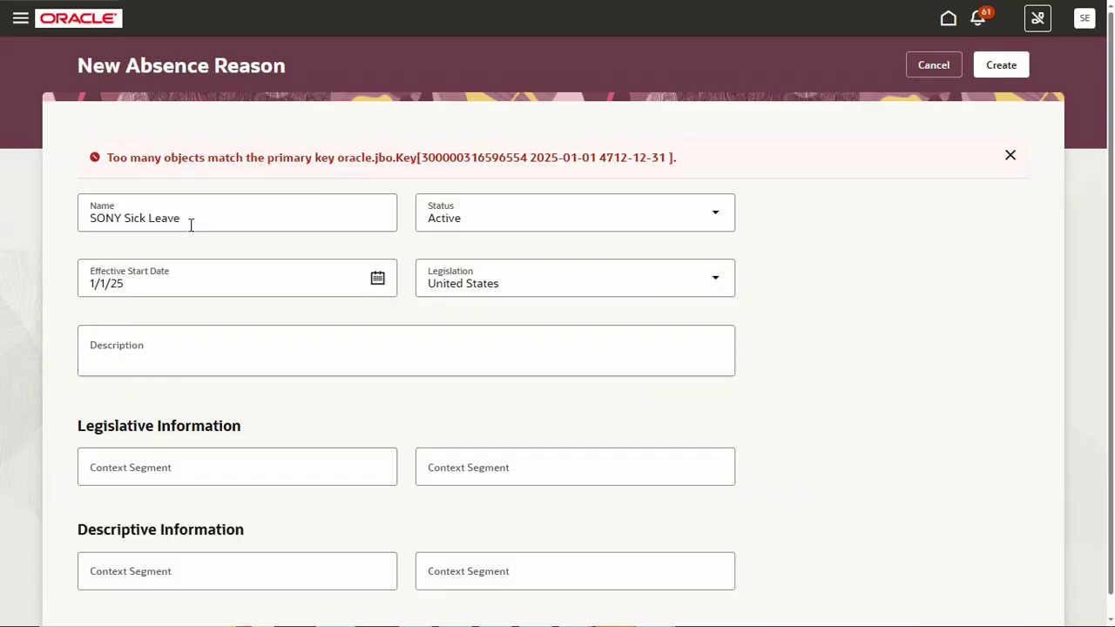
Step: Read the 'Too many objects match the primary key' error, exit full screen, and switch to Chrome
scroll(606, 425, "down", 1)
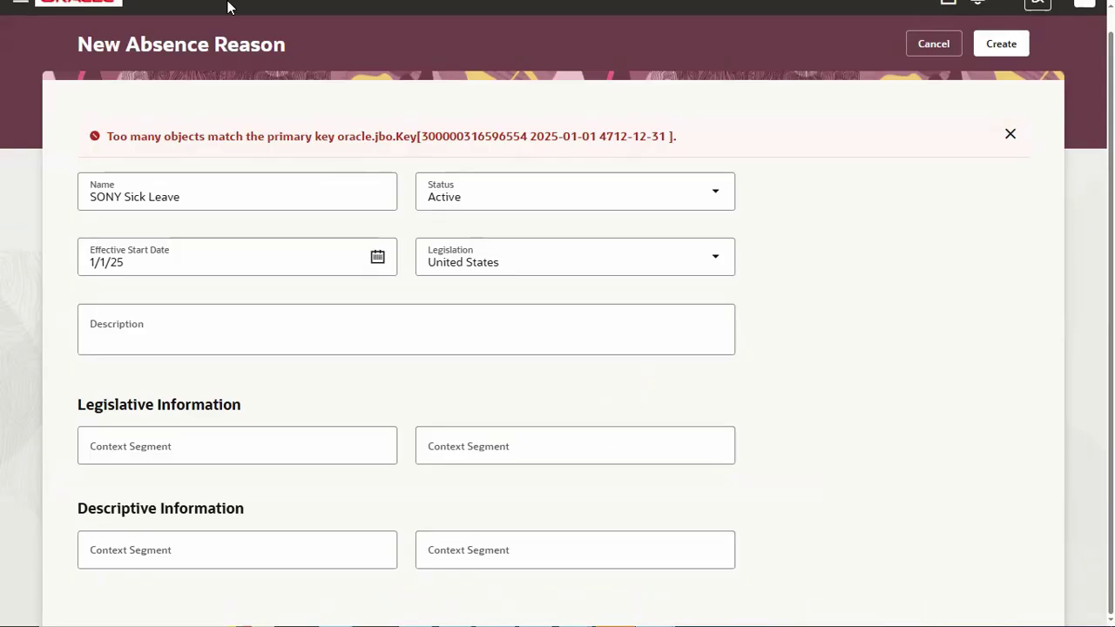
left_click(1058, 15)
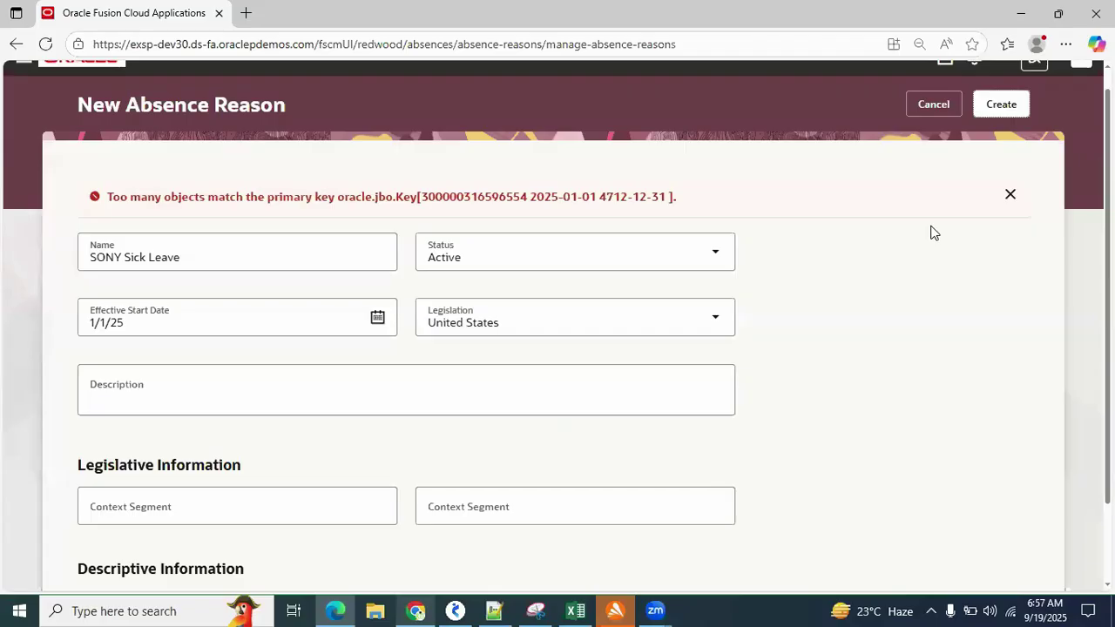
left_click(415, 610)
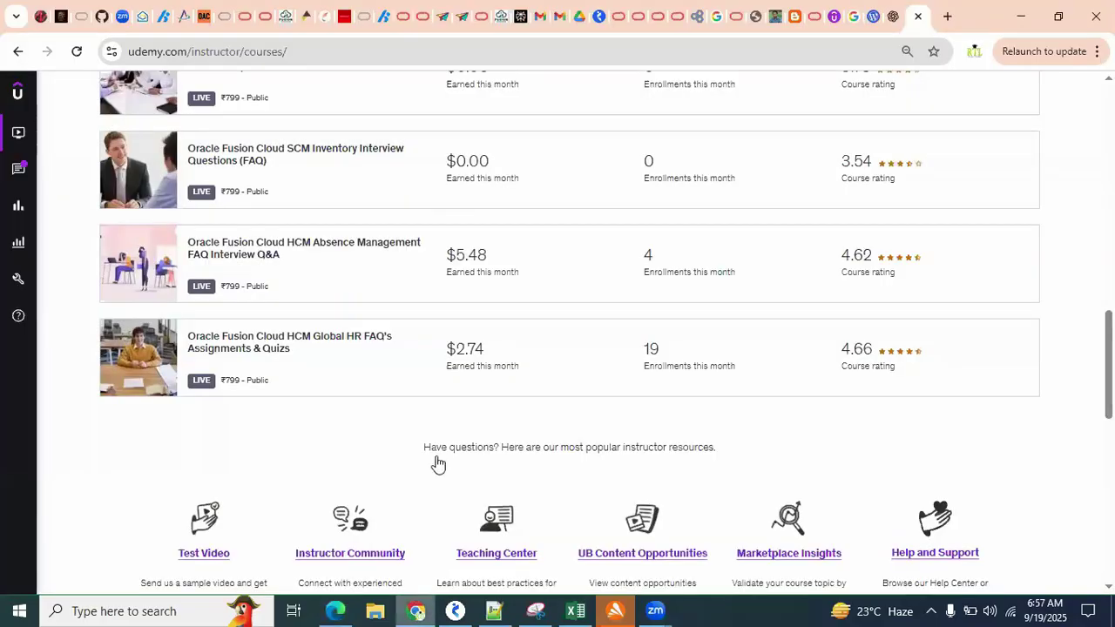
Step: Search 'Oracle Fusion Cloud HCM Absence reason Redwood enable' and open the Redwood Experience for Absence Reasons article
left_click(948, 16)
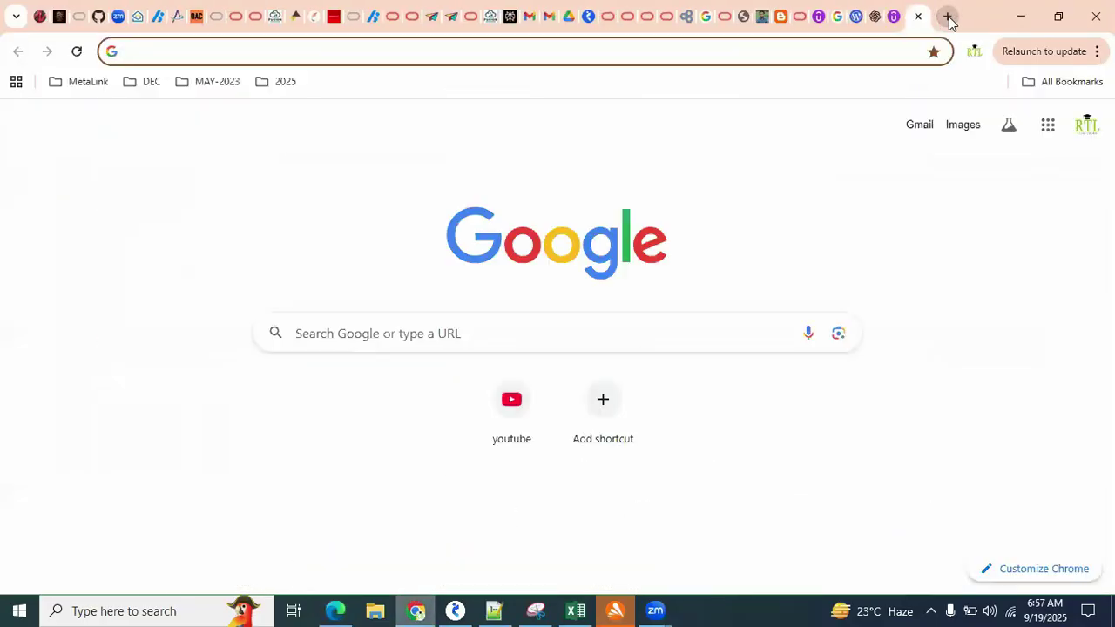
type("Oracle Fusio")
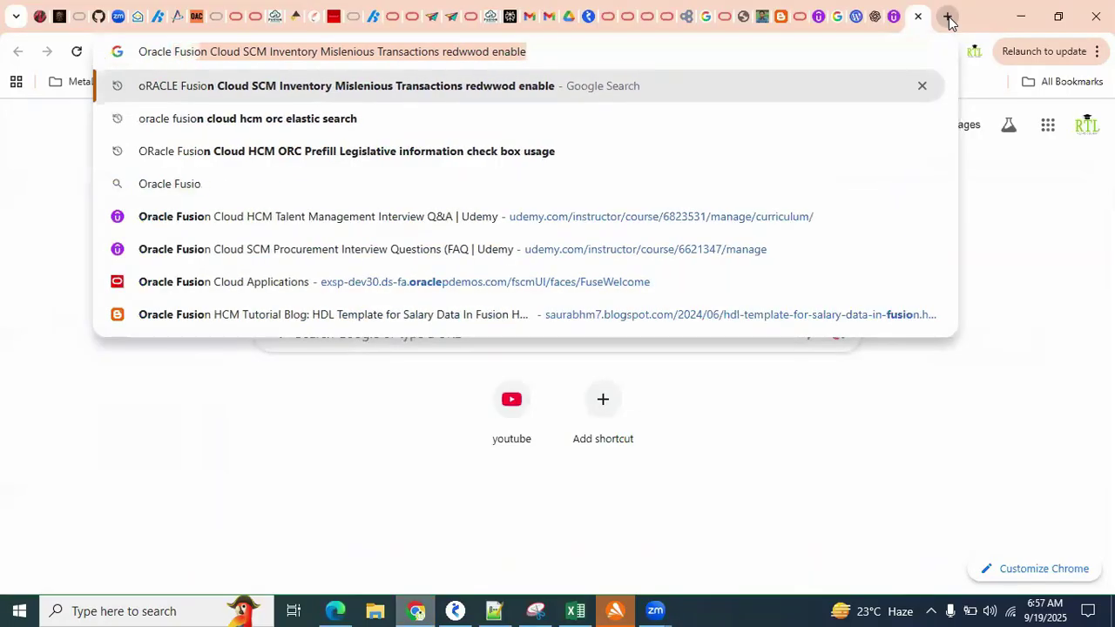
type("n Cloud HCM")
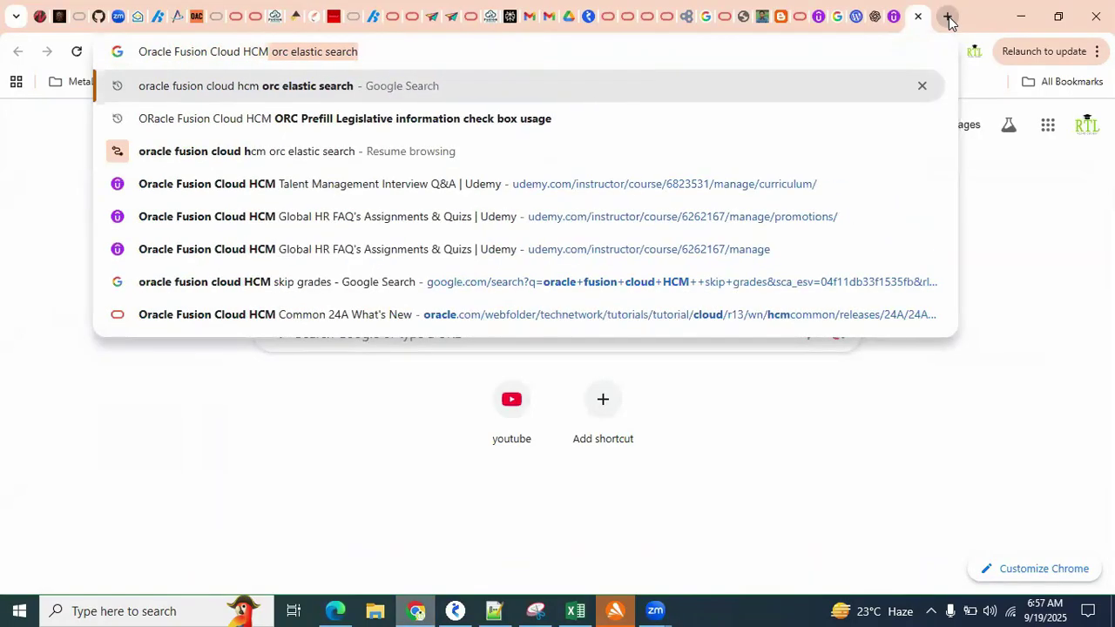
type(" Absence r")
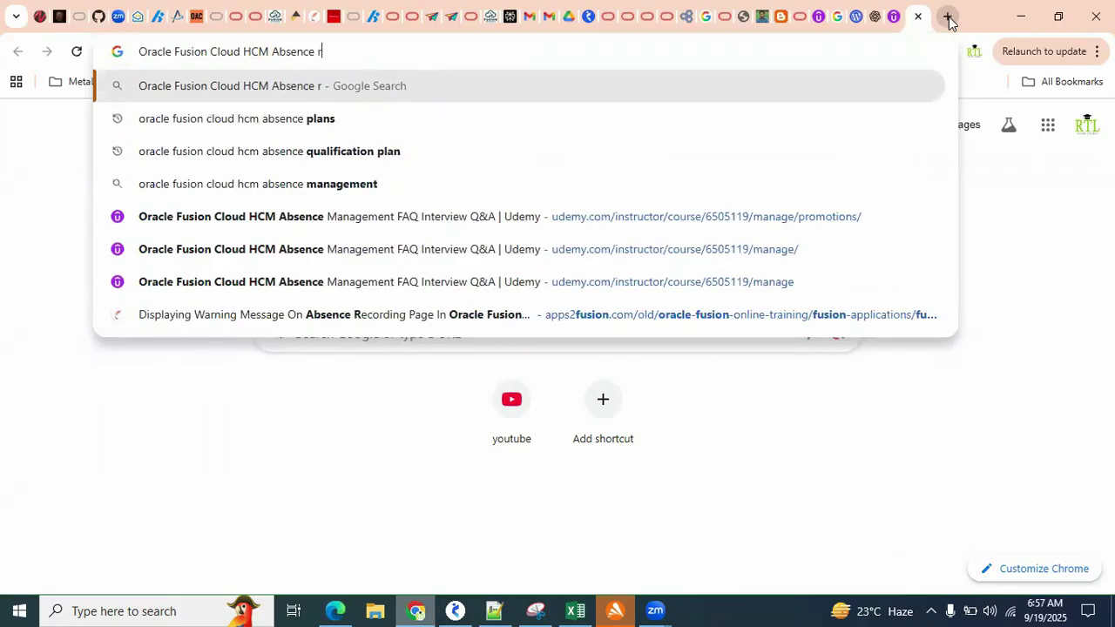
type("eason R")
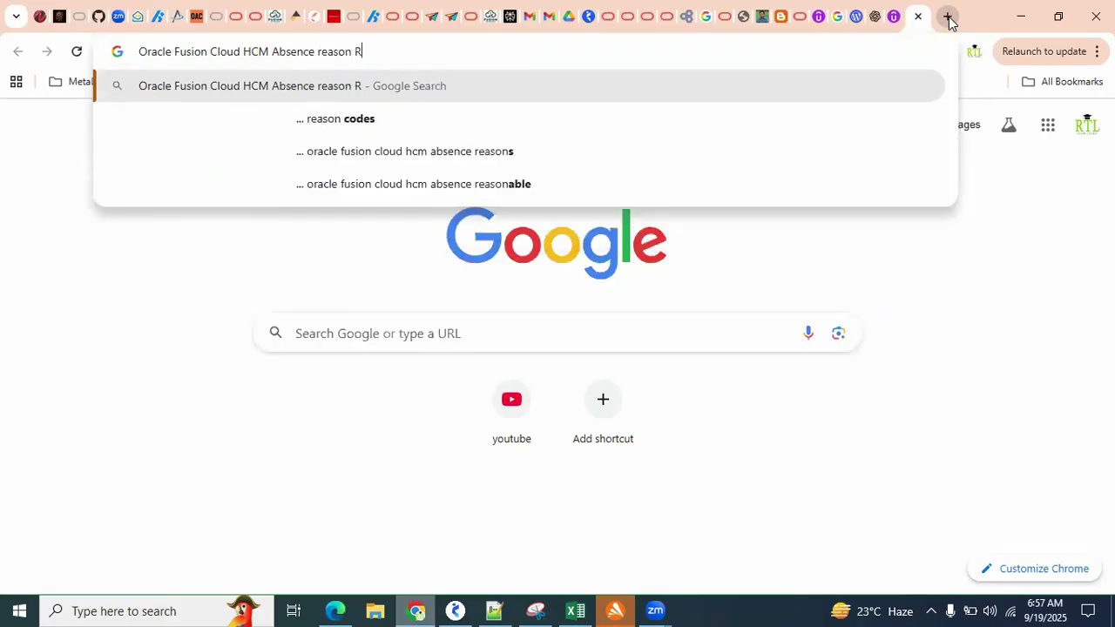
type("edwood enable")
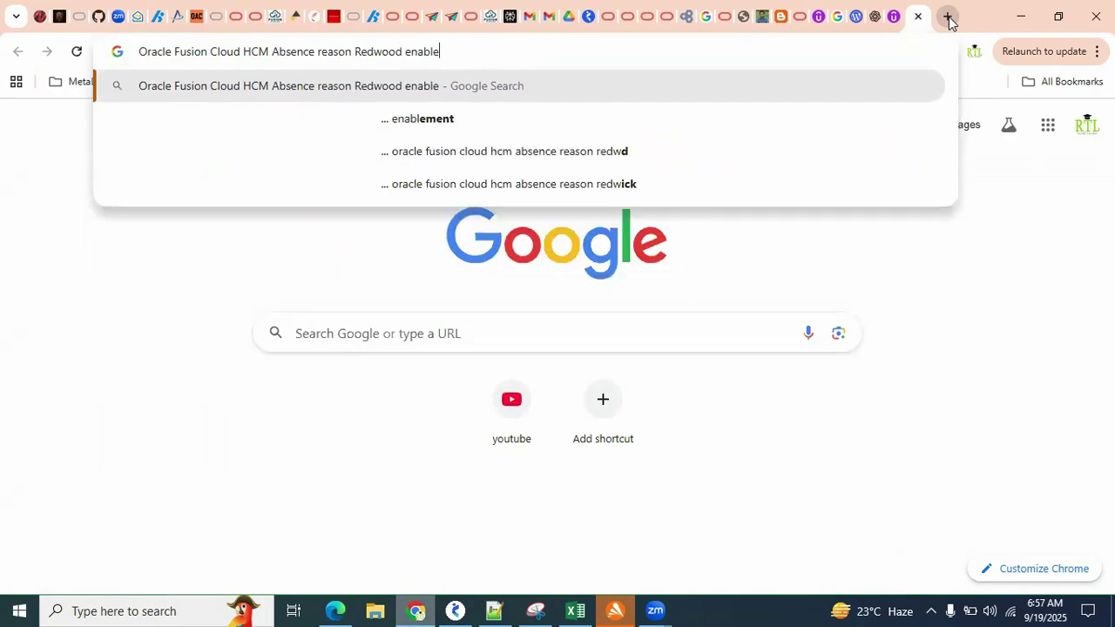
key("Return")
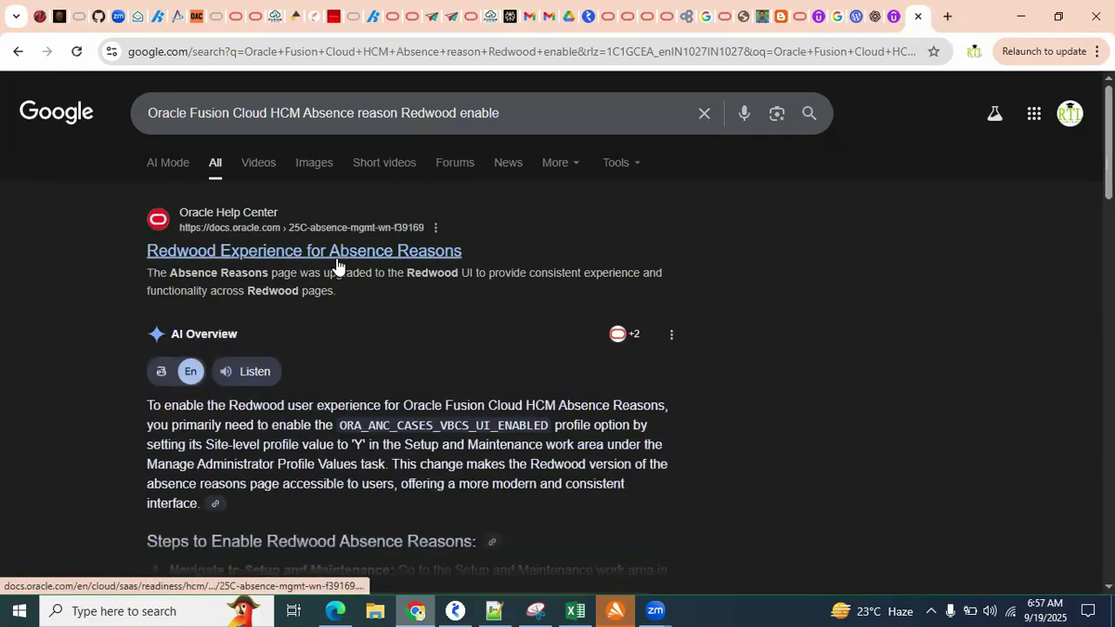
left_click(337, 259)
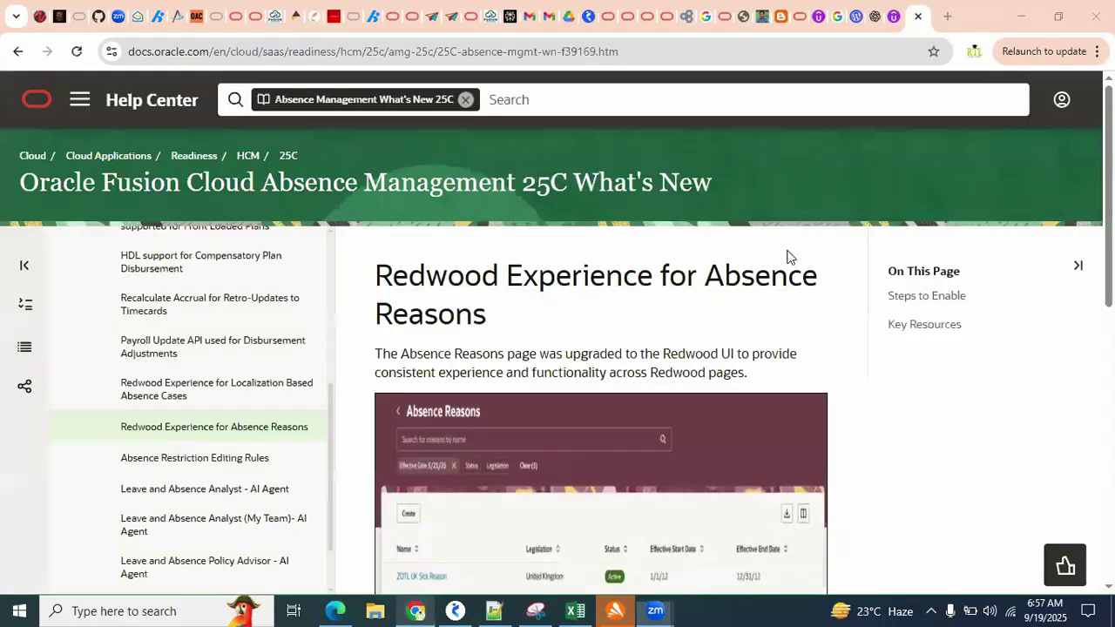
Step: Copy the ORA_ANC_REASONS_VBCS_UI_ENABLED profile option name from the article's Steps to Enable
left_click(902, 301)
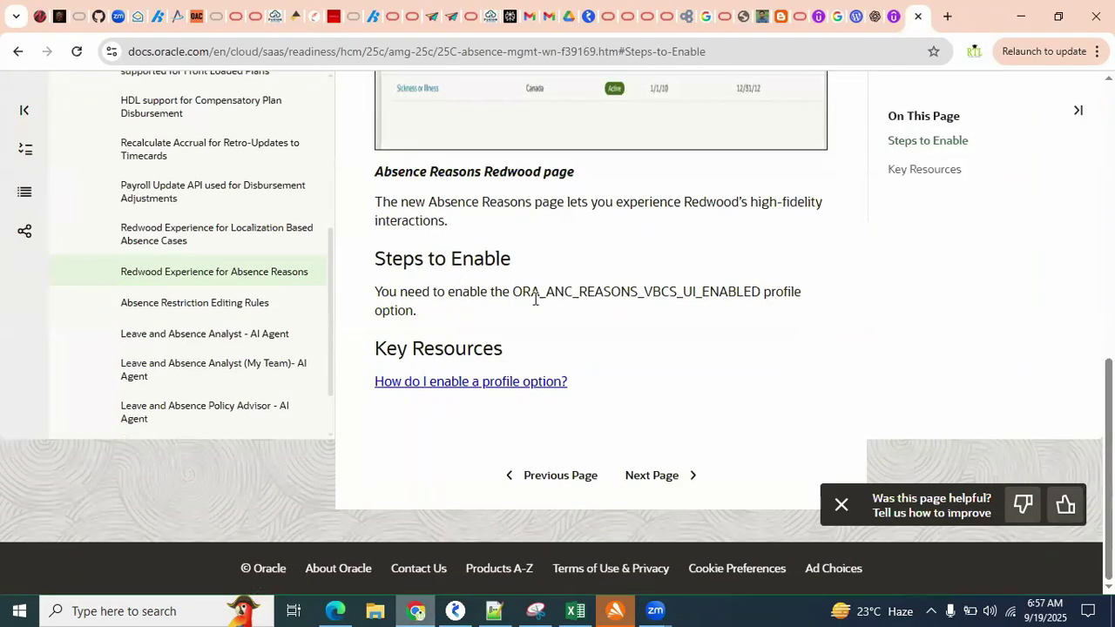
left_click_drag(513, 294, 759, 293)
right_click(754, 296)
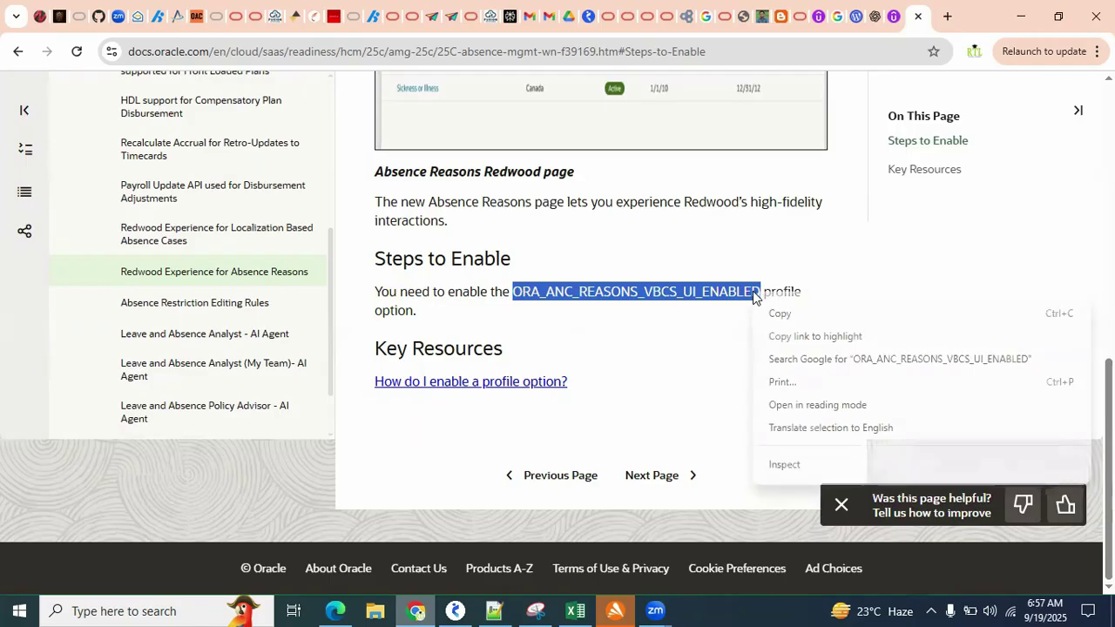
left_click(779, 316)
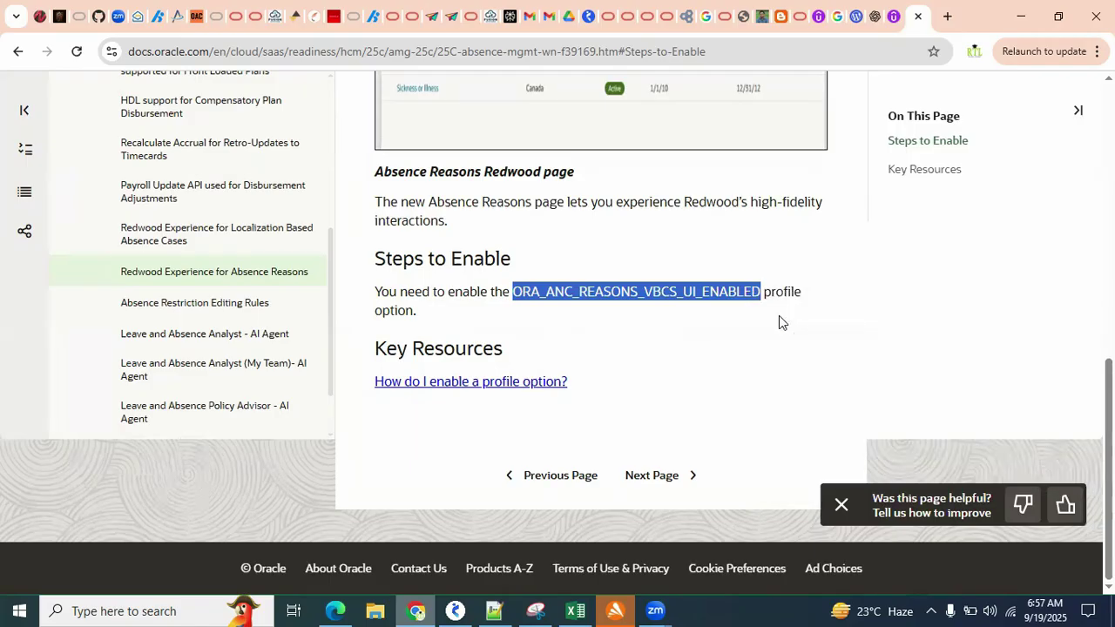
left_click(335, 611)
Step: Go to Setup and Maintenance and put the browser in full screen
scroll(1068, 116, "up", 1)
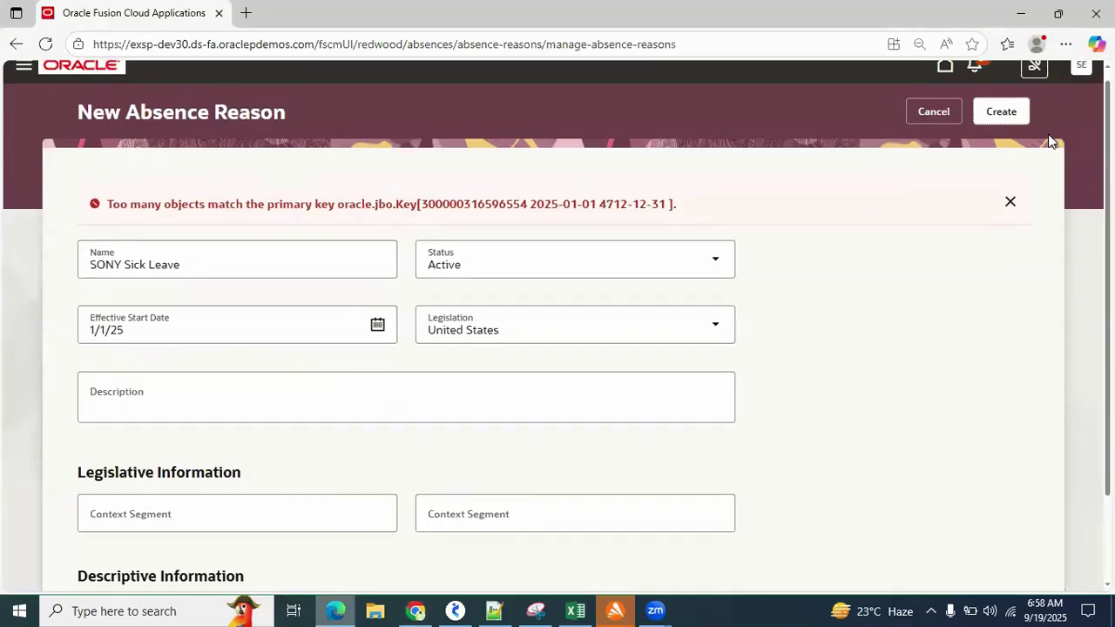
left_click(1080, 81)
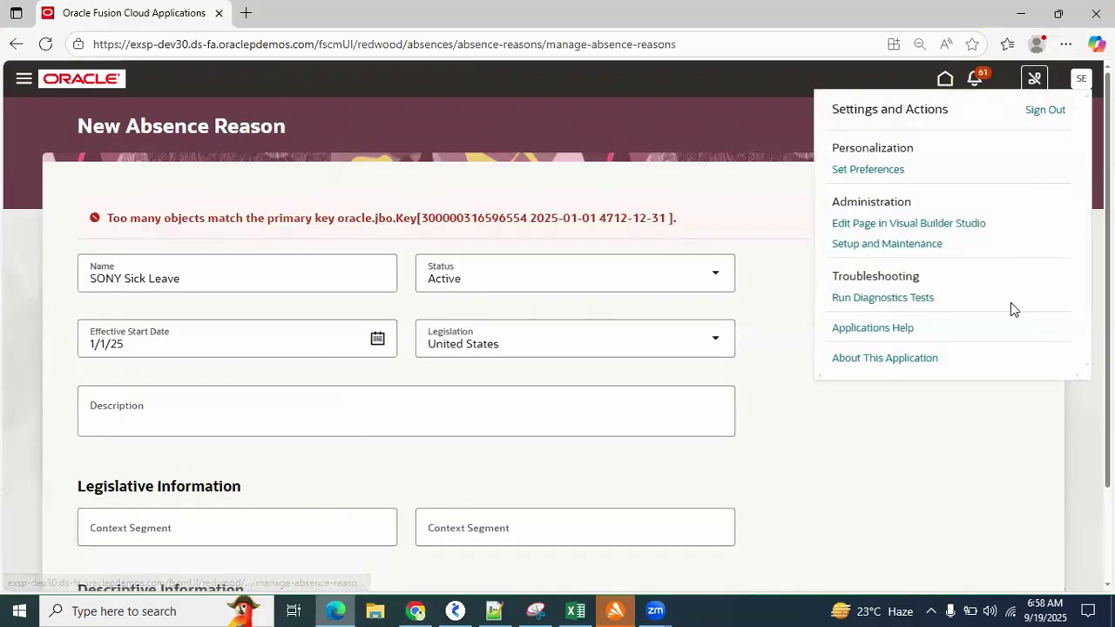
left_click(914, 246)
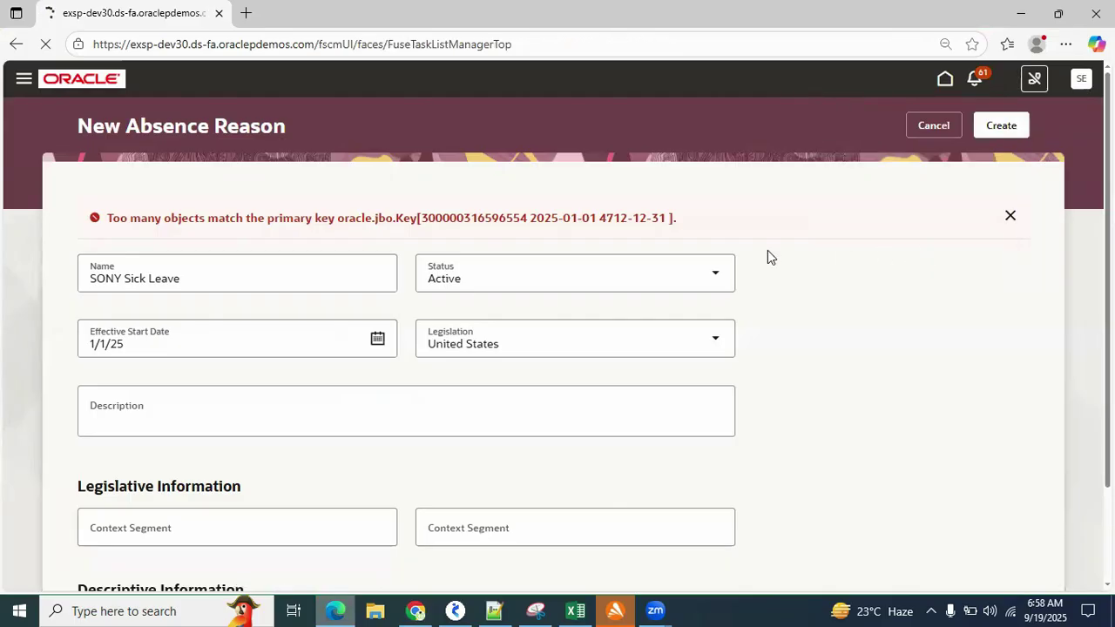
left_click(1068, 44)
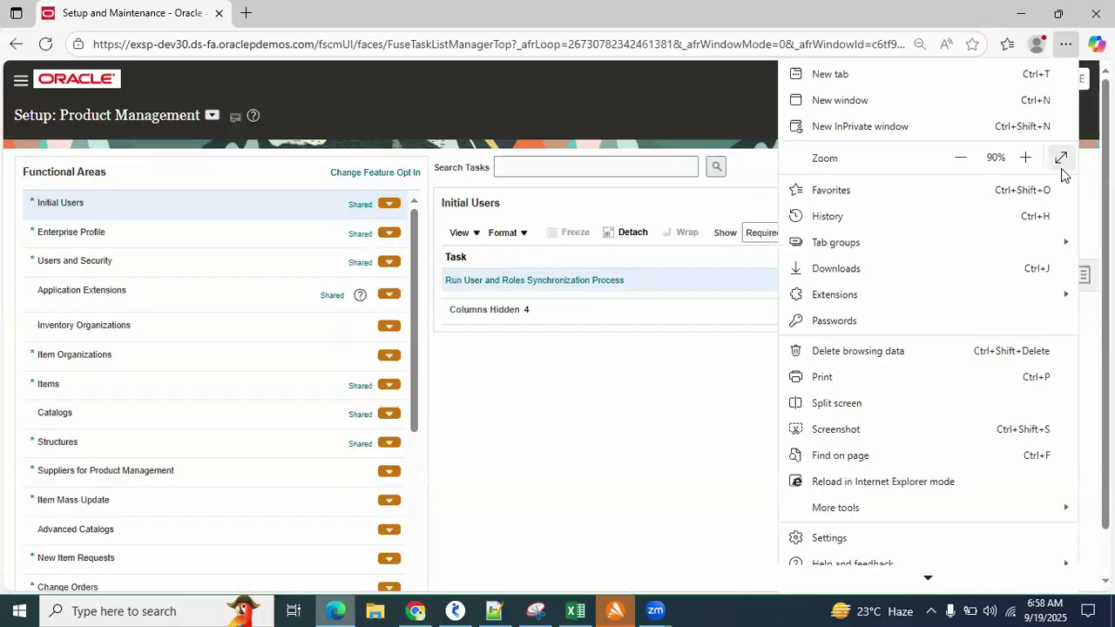
left_click(1061, 160)
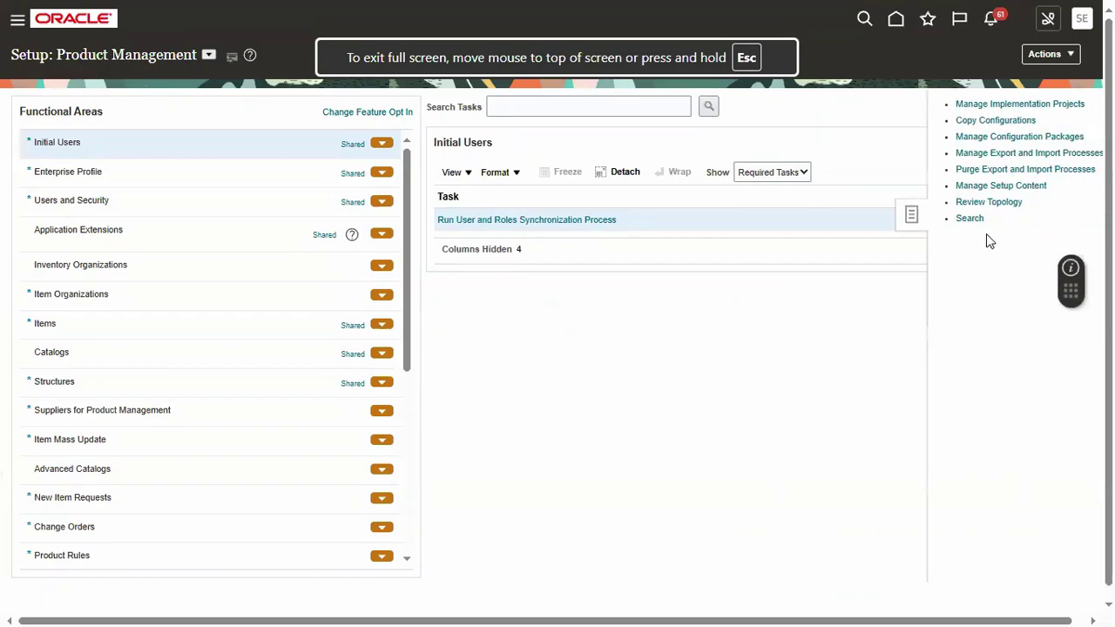
Step: Search tasks for admin%profile%, set page zoom to 100%, and open Manage Administrator Profile Values
left_click(970, 218)
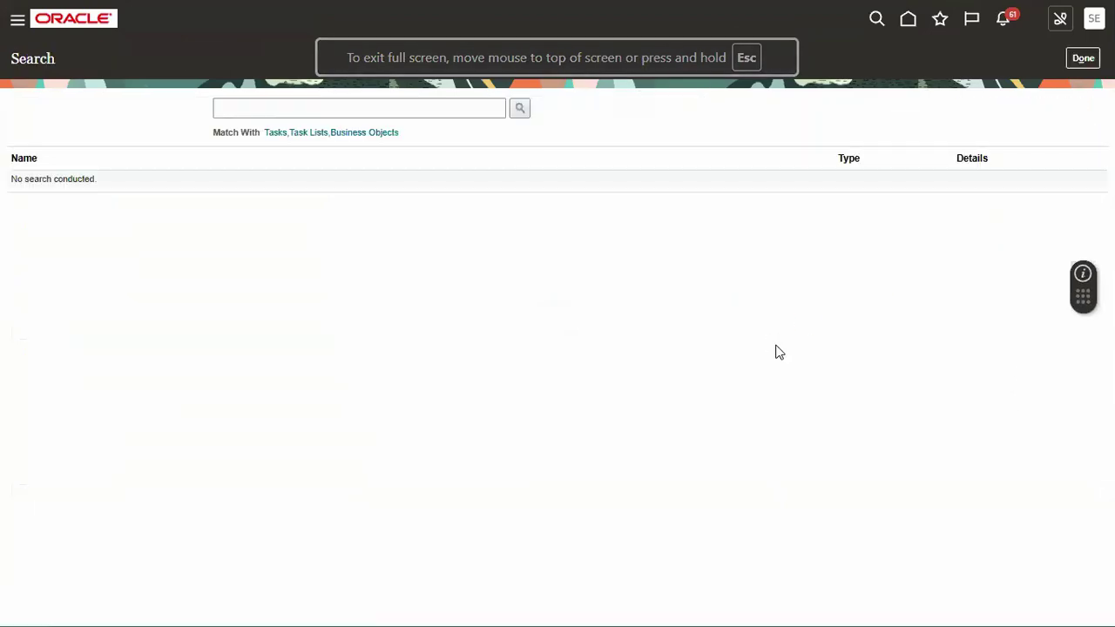
left_click(466, 108)
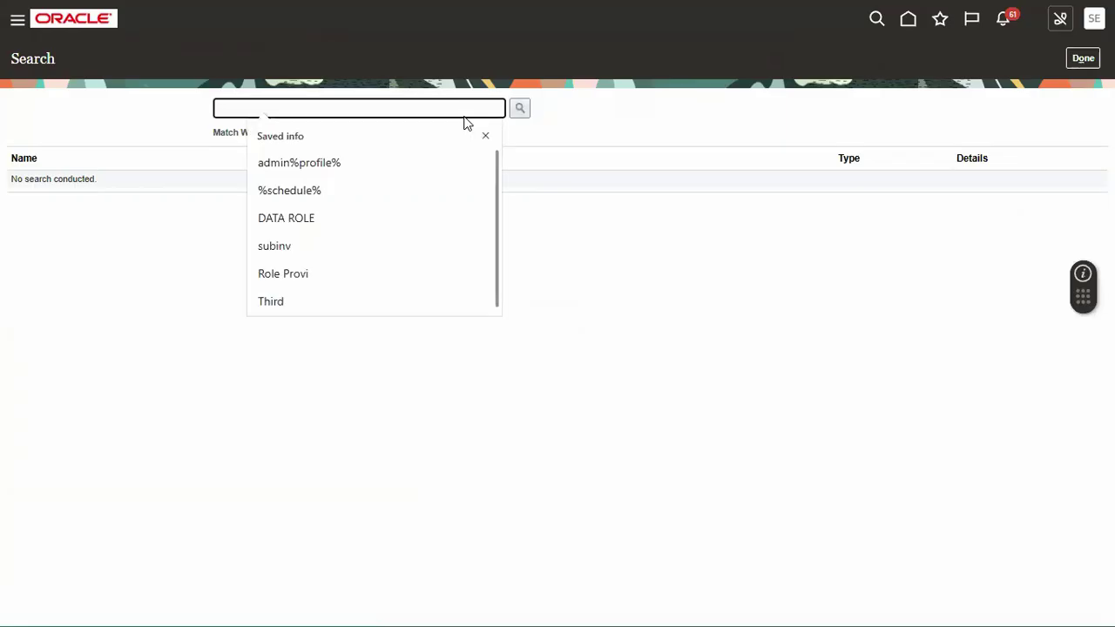
left_click(351, 162)
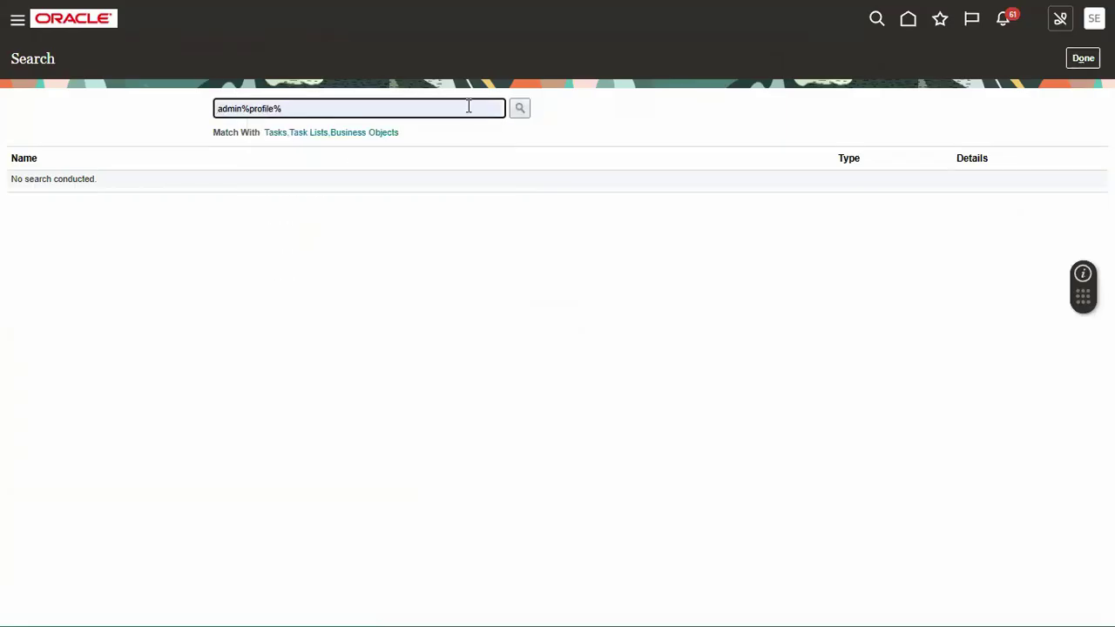
left_click(519, 108)
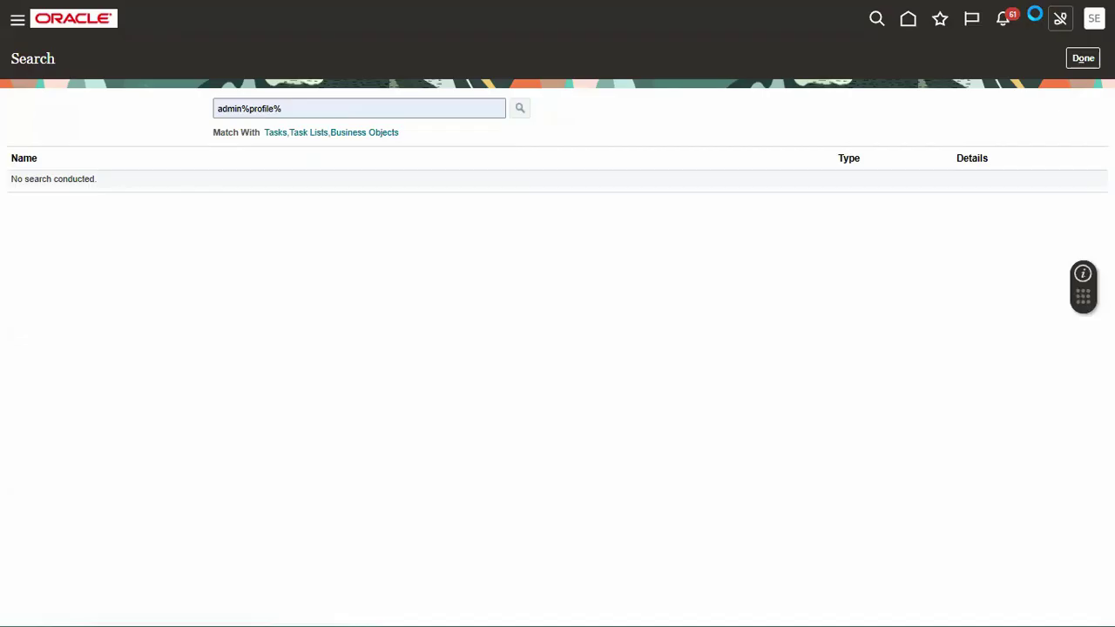
mouse_move(1060, 11)
left_click(1065, 43)
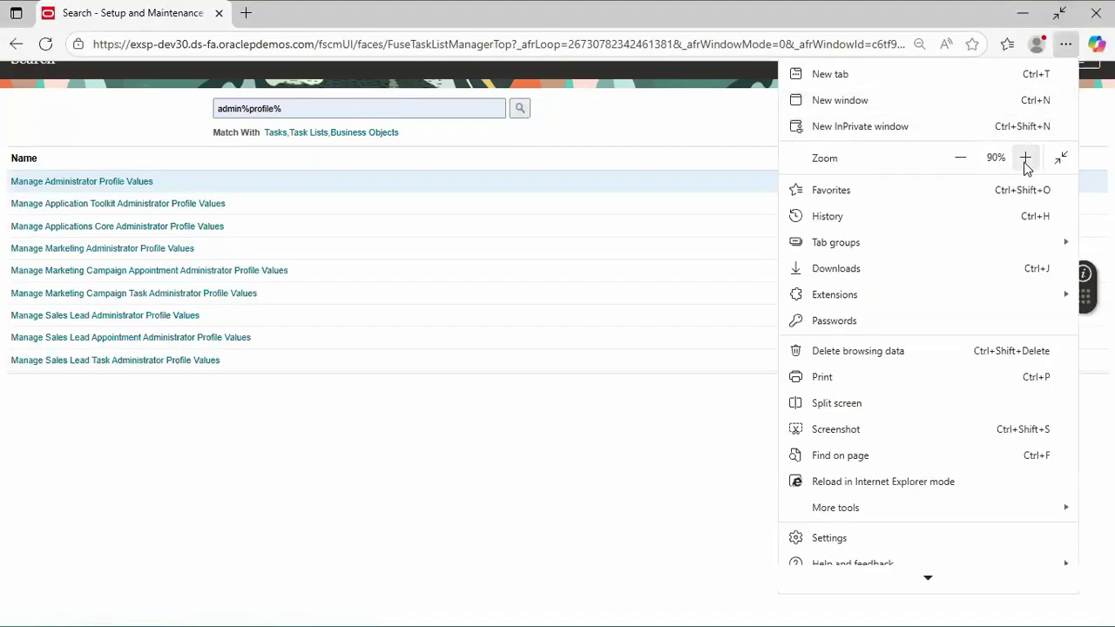
left_click(1025, 159)
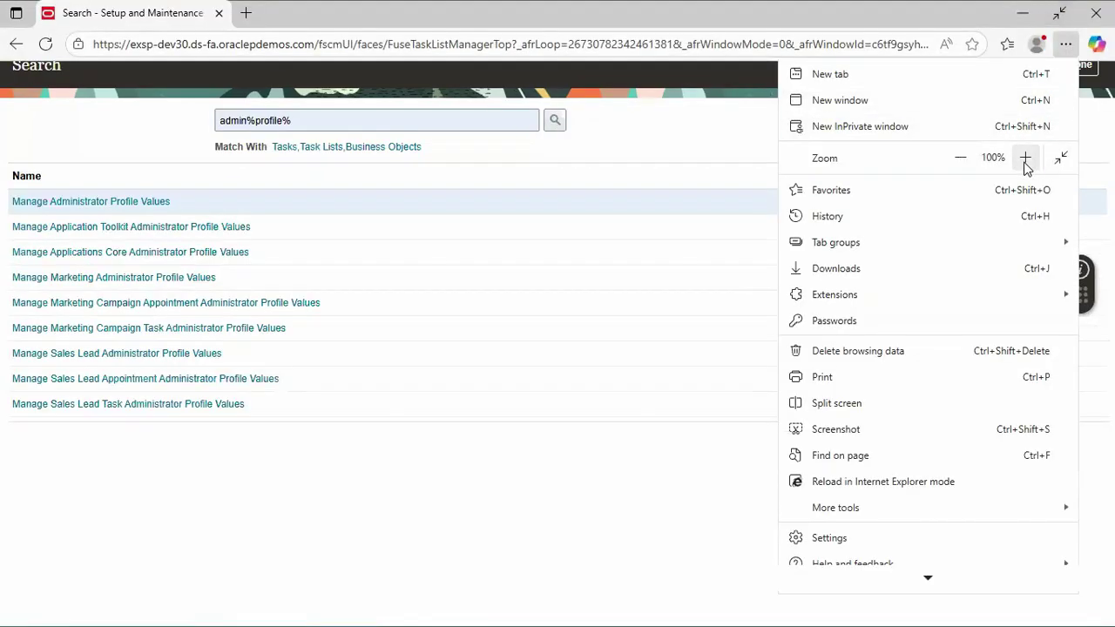
left_click(679, 120)
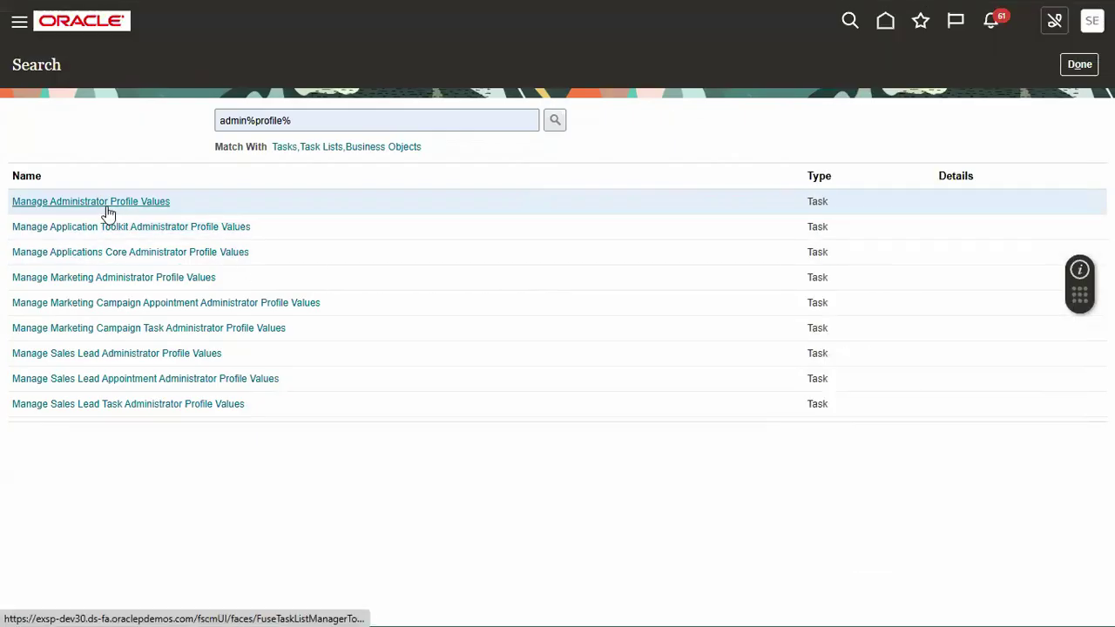
left_click(106, 207)
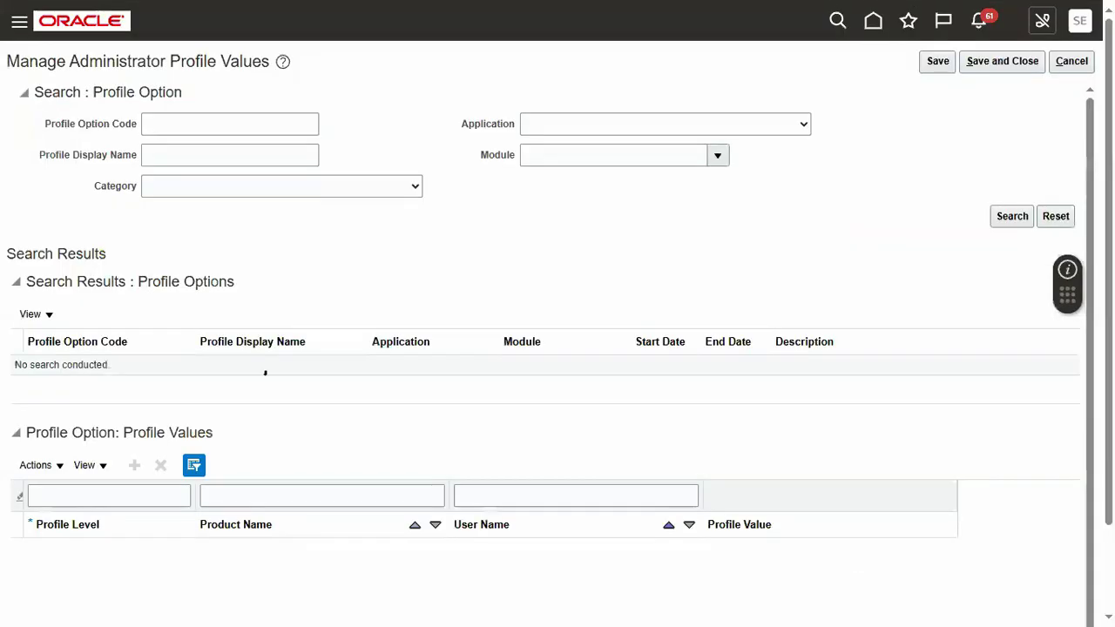
Step: Look up ORA_ANC_REASONS_VBCS_UI_ENABLED, change its Site value from Y to N, and save
left_click(221, 127)
key("ctrl+v")
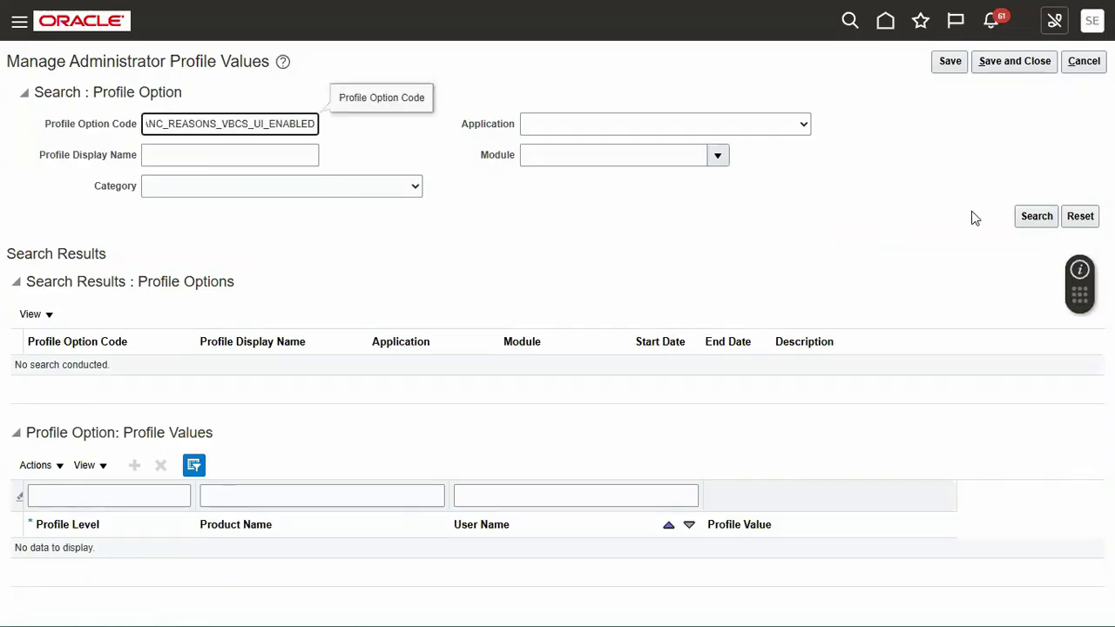
left_click(1020, 217)
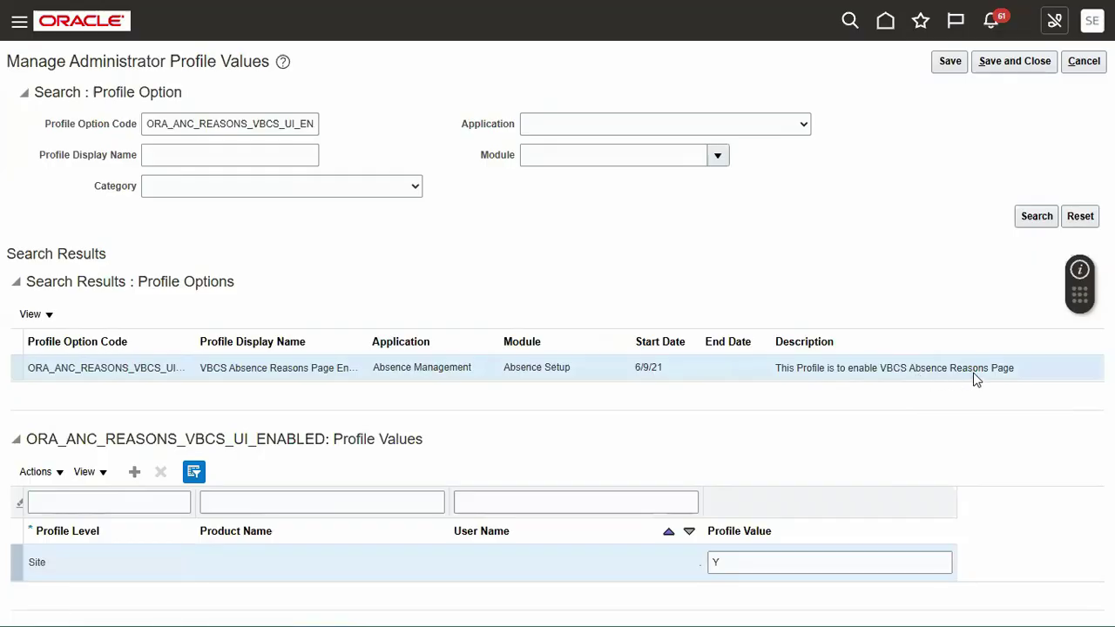
left_click(751, 564)
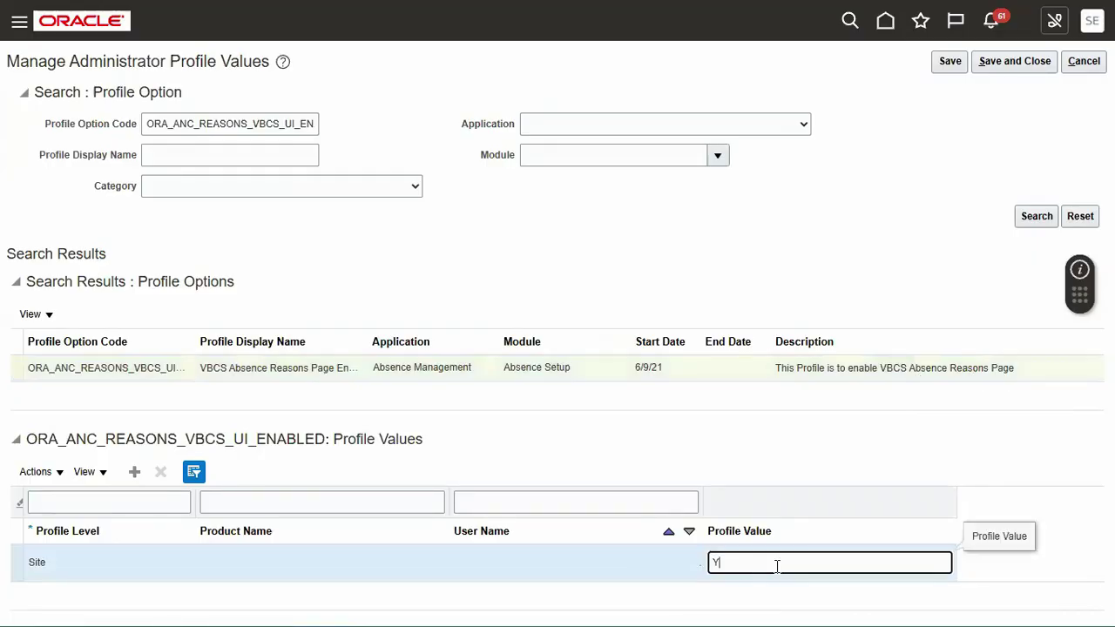
left_click_drag(777, 564, 672, 572)
type("N")
left_click(858, 237)
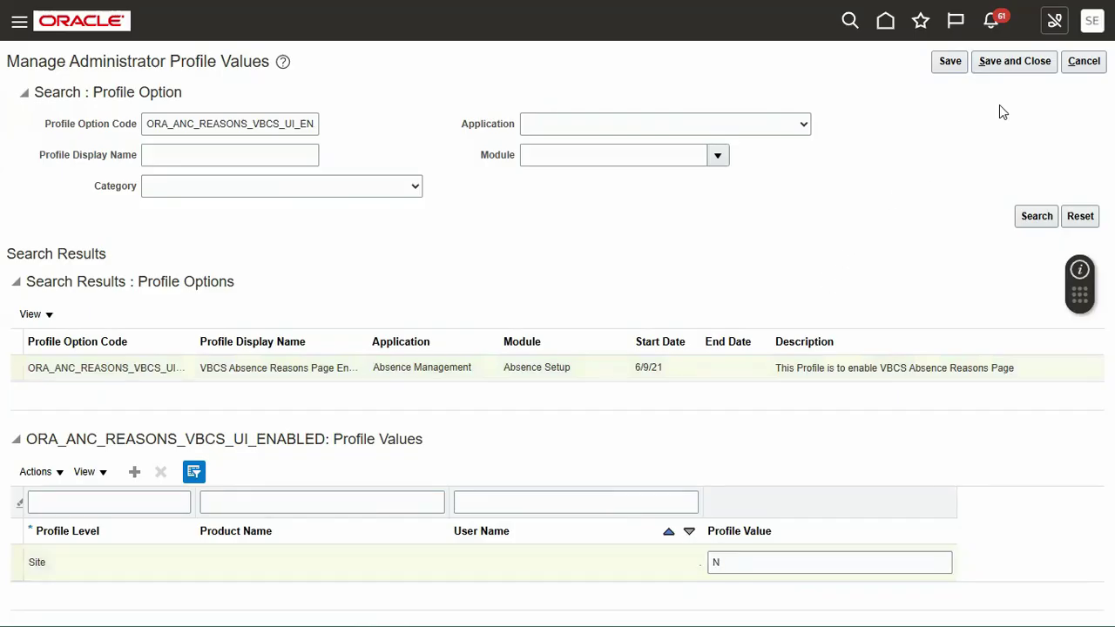
left_click(1048, 62)
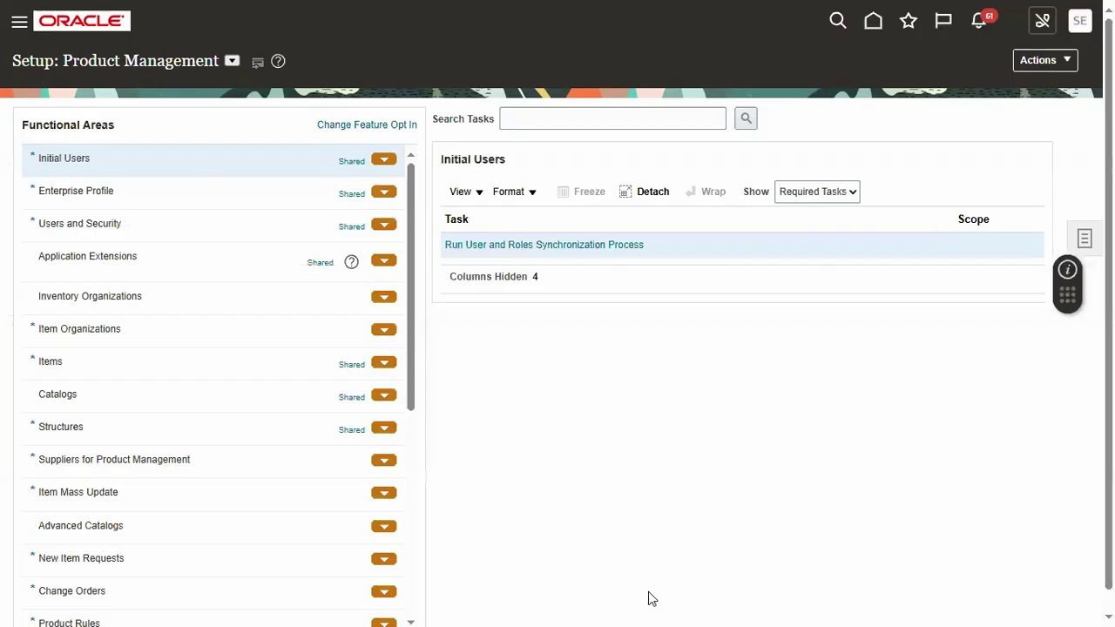
Step: Check the application version, release 25C, in About This Application, then close it
left_click(1079, 21)
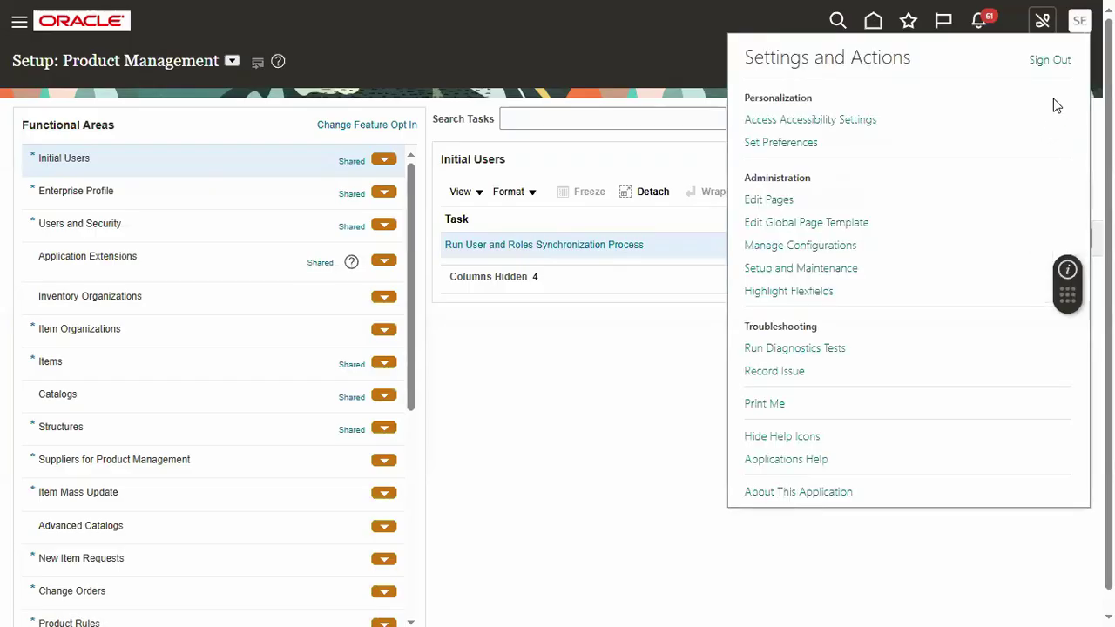
left_click(831, 489)
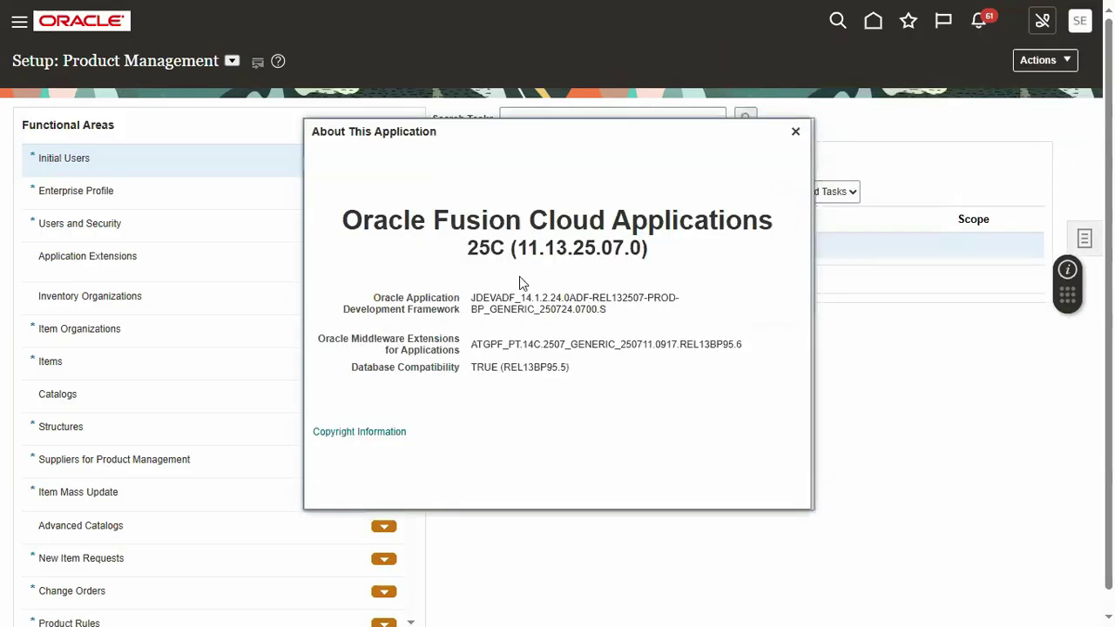
left_click_drag(477, 247, 508, 253)
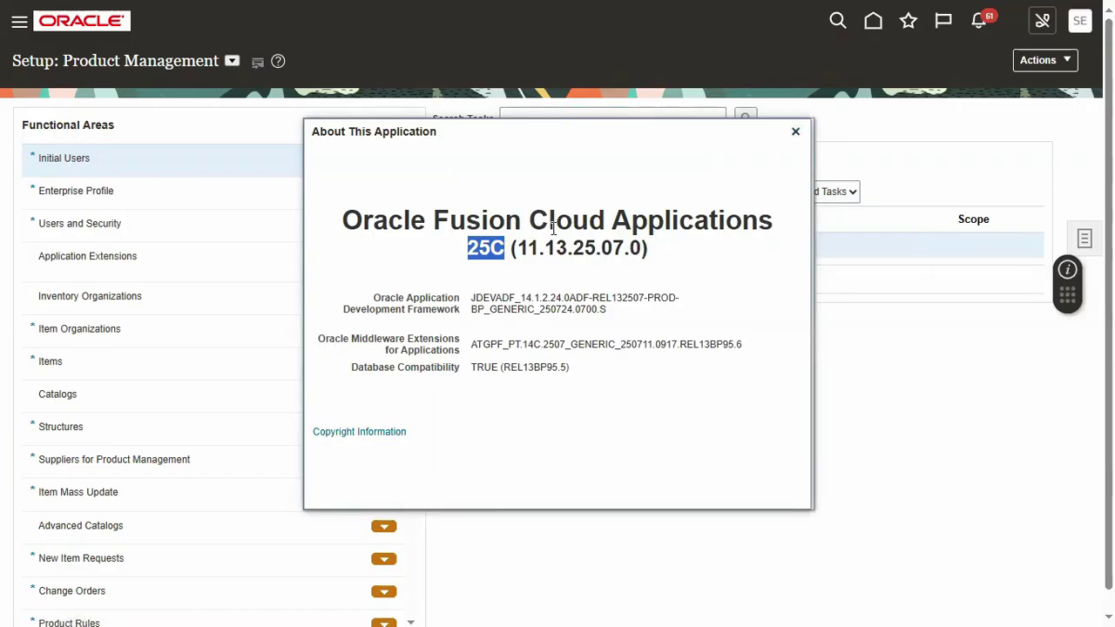
left_click(794, 131)
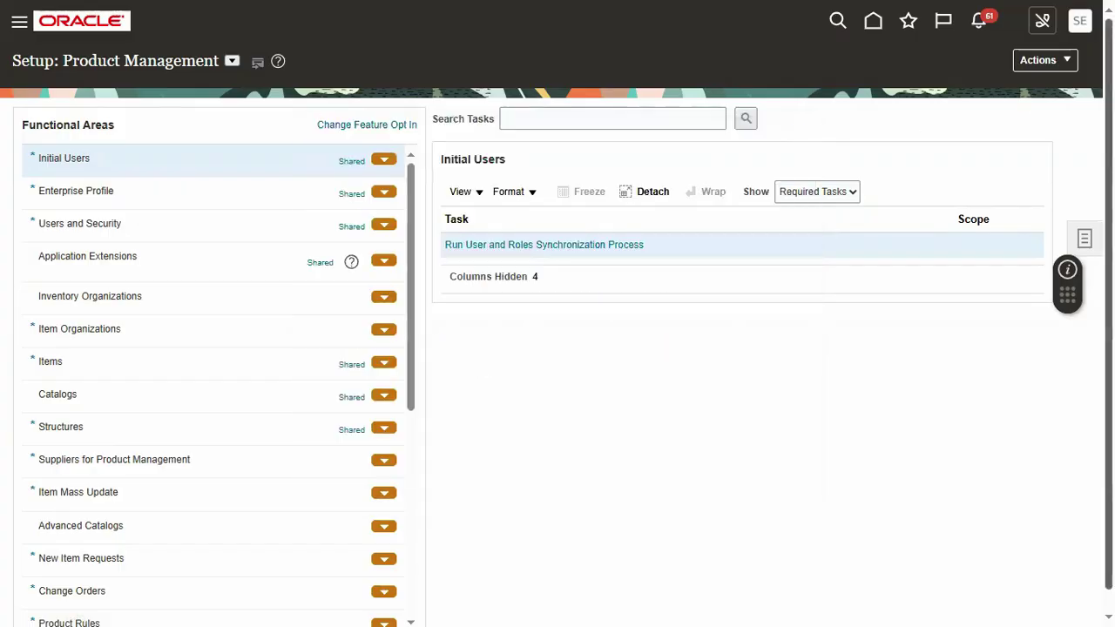
left_click(1079, 20)
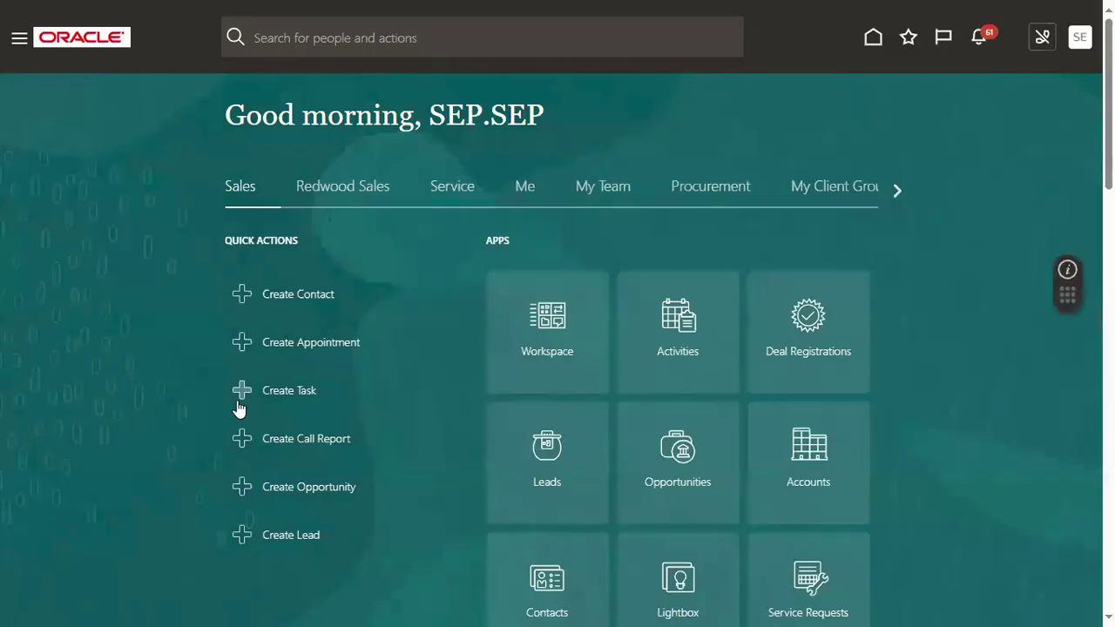
Step: Go to the Absences work area under My Client Groups and scroll down to Absence Definitions
left_click(19, 39)
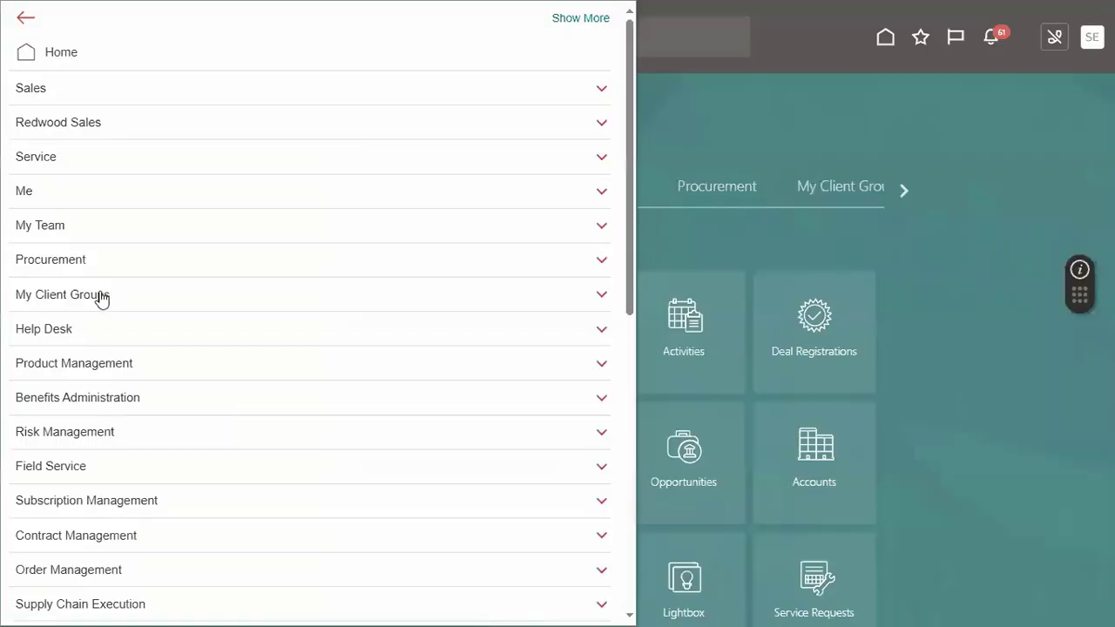
left_click(101, 298)
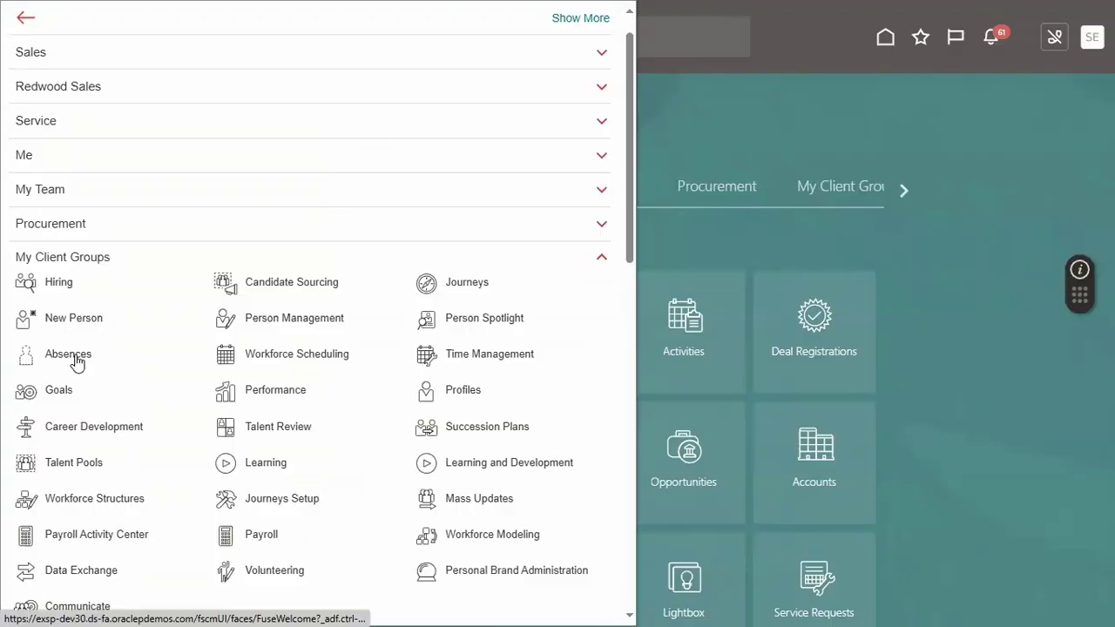
left_click(77, 361)
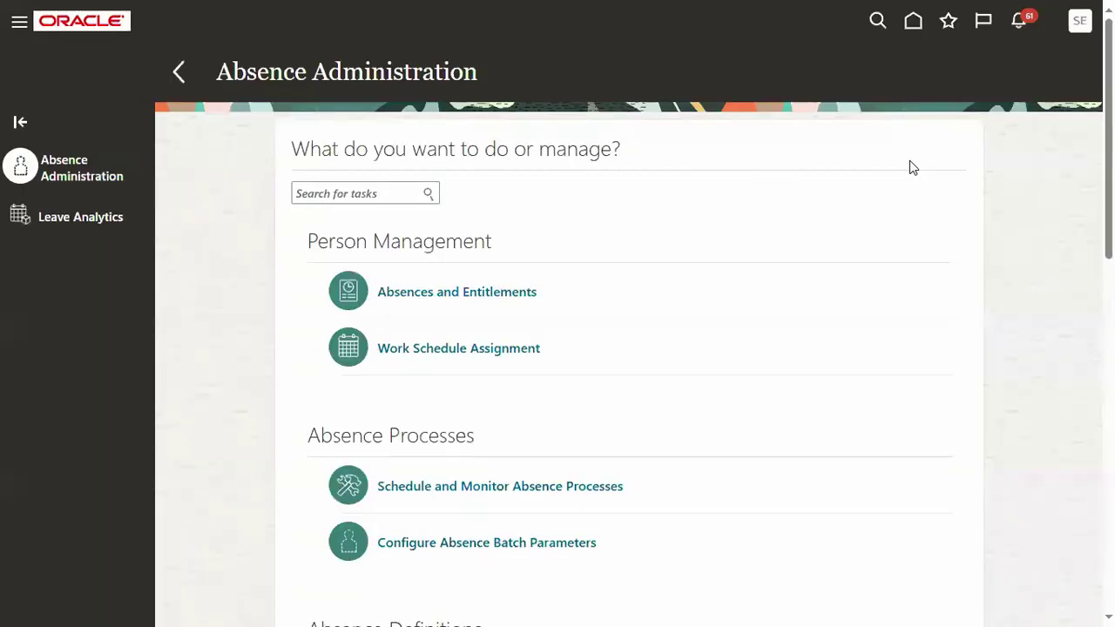
scroll(1057, 298, "down", 4)
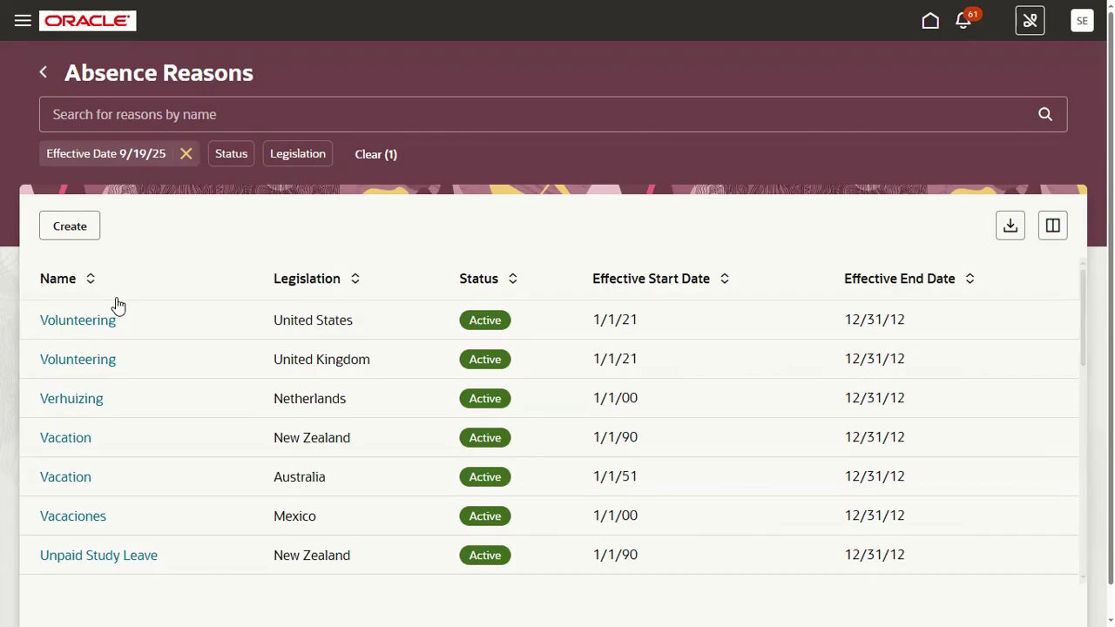
Step: From Absence Administration, reopen Absence Reasons and start a new reason in the classic Create Absence Reason form
key("alt+Left")
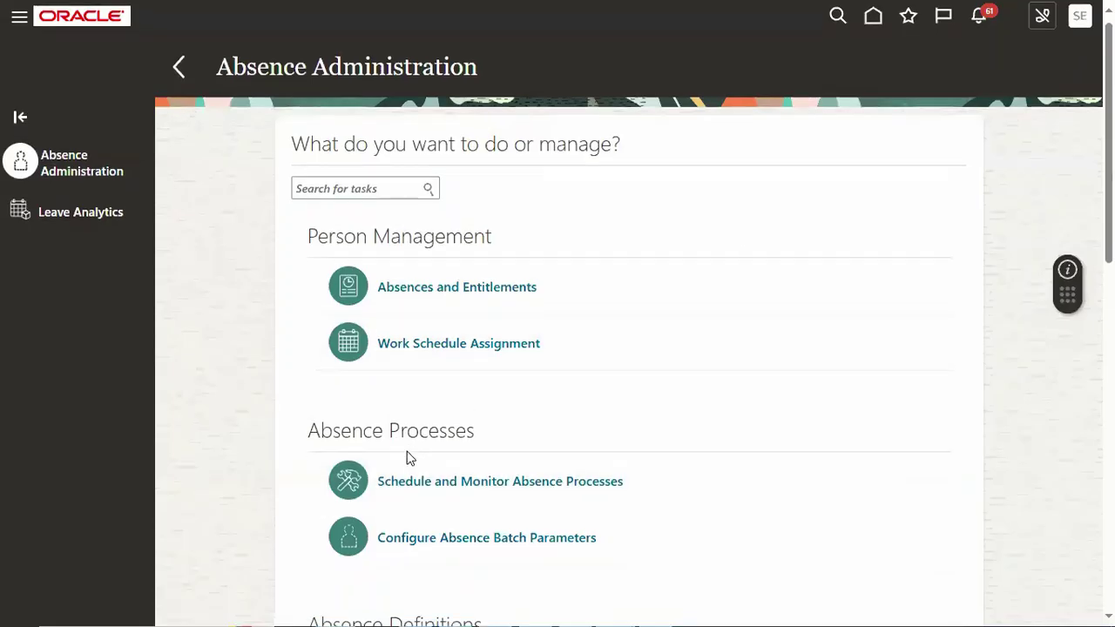
scroll(409, 456, "down", 3)
left_click(415, 439)
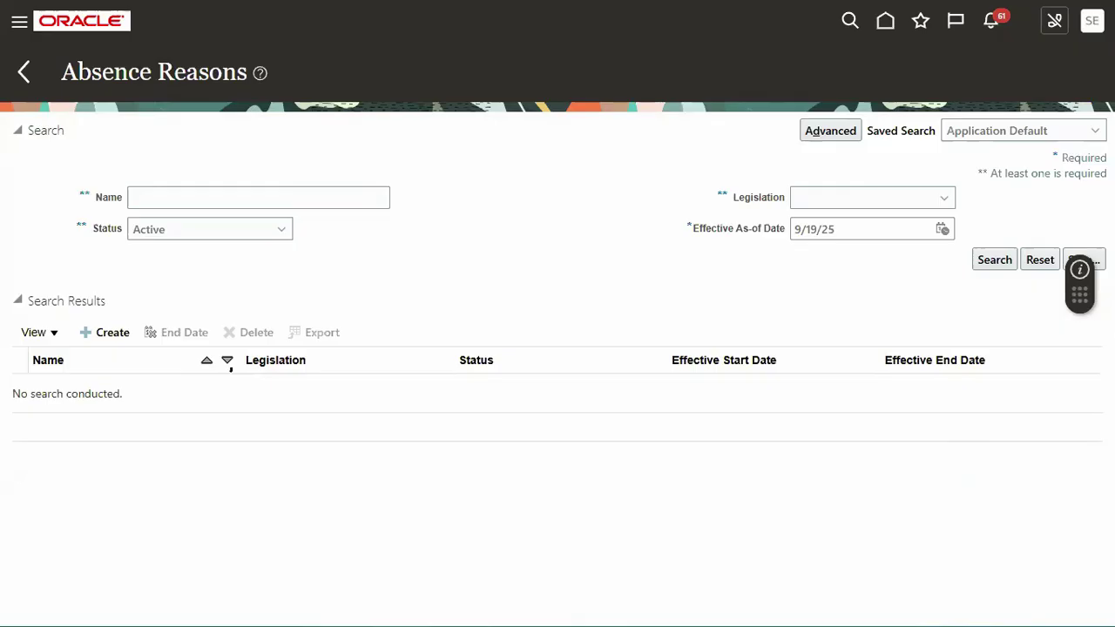
left_click(109, 332)
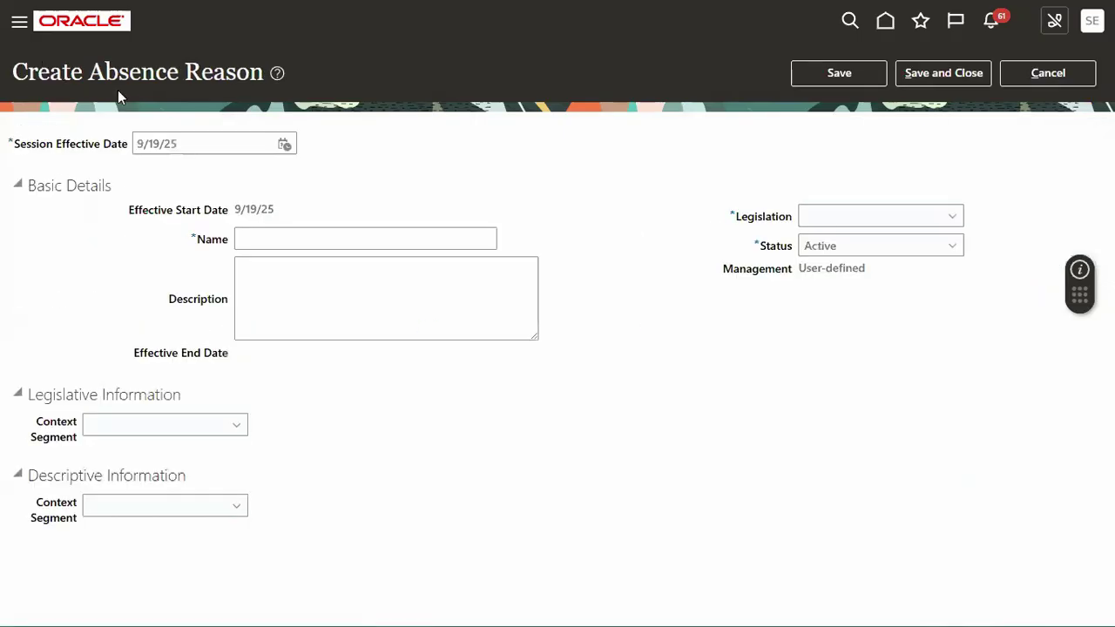
left_click_drag(88, 73, 252, 79)
left_click(588, 240)
Step: In Chrome's search results, open the 'Redwood Experience for Absence Reasons' Help Center article
left_click(416, 608)
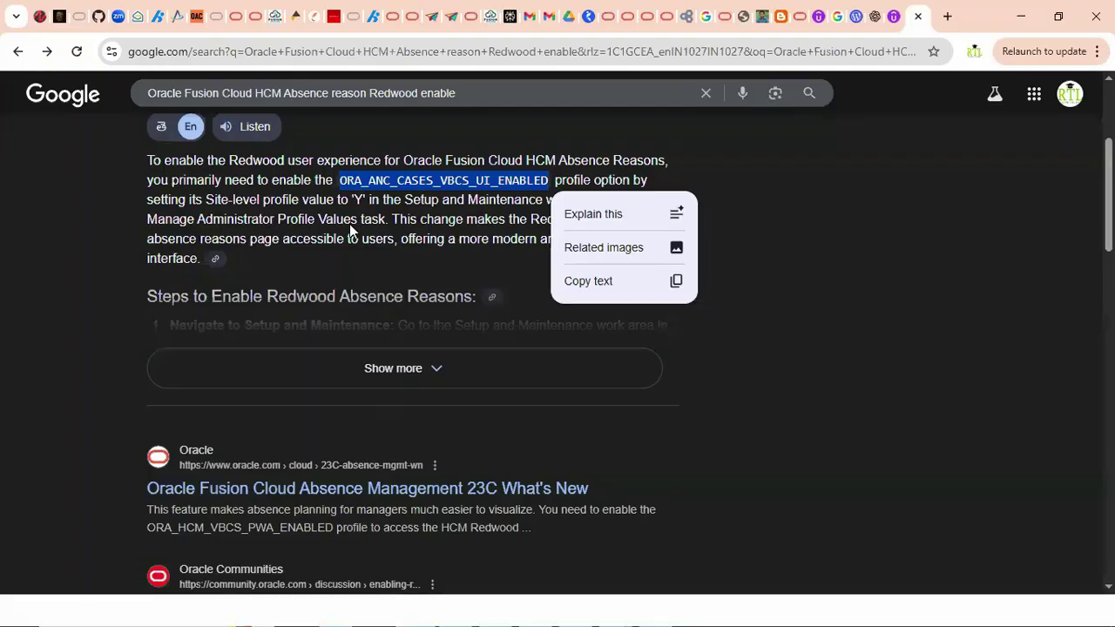
scroll(350, 224, "up", 3)
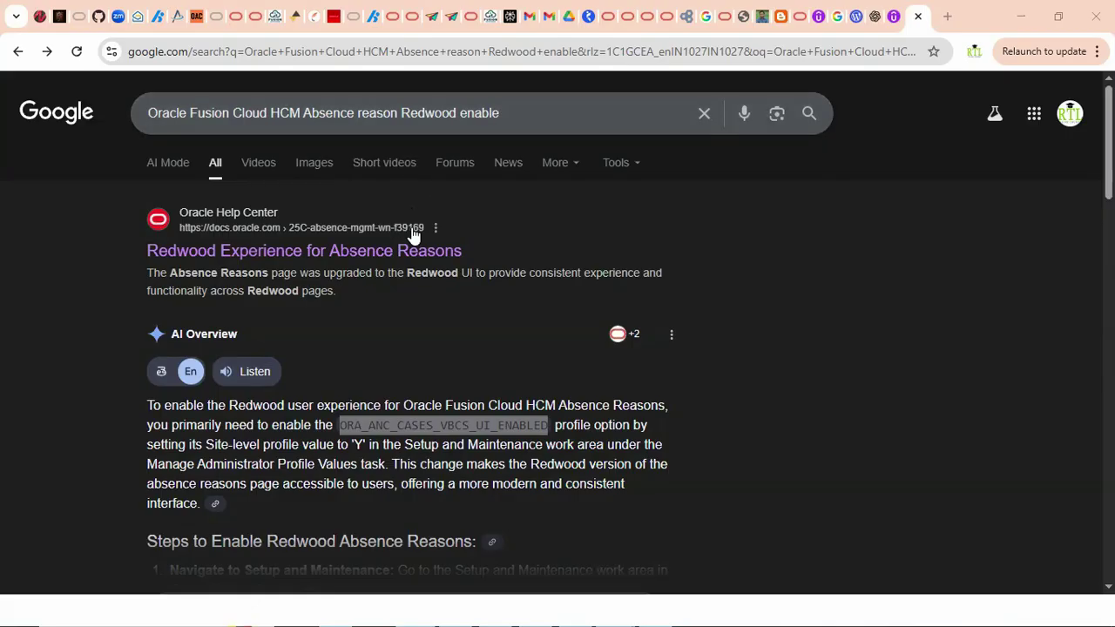
left_click(265, 252)
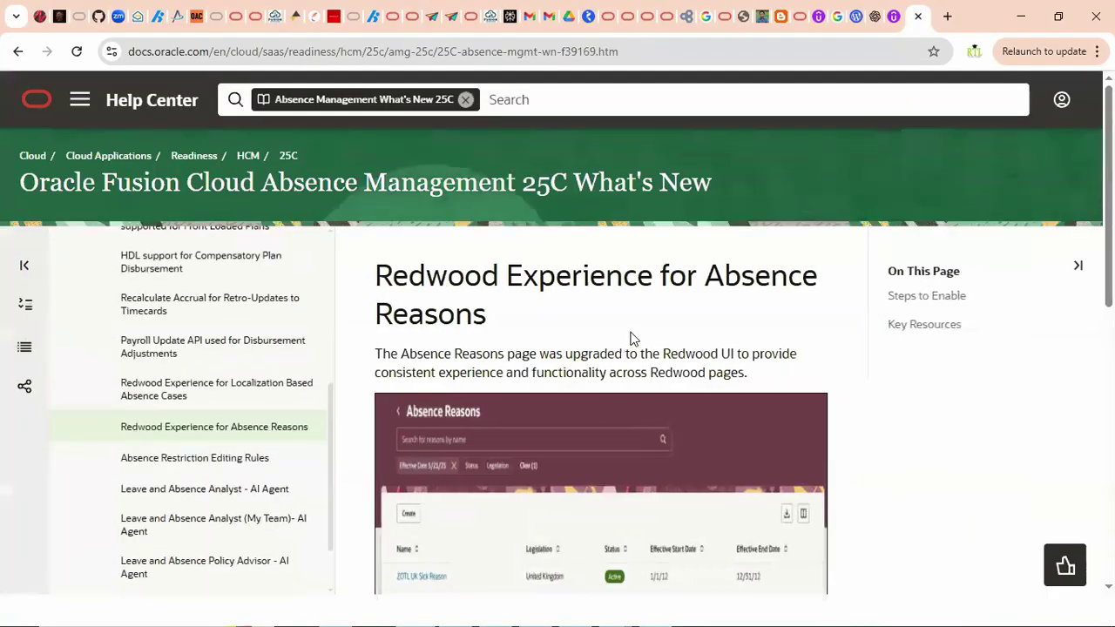
Step: Find the ORA_ANC_REASONS_VBCS_UI_ENABLED profile option under Steps to Enable, then return to the Create Absence Reason form
left_click(925, 299)
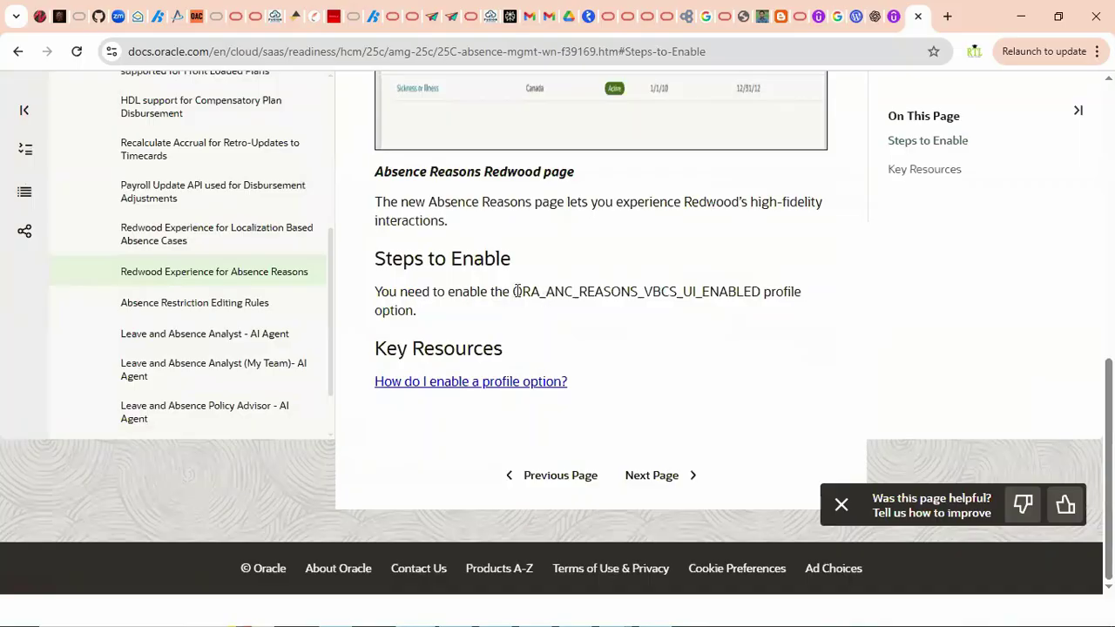
left_click_drag(516, 291, 763, 294)
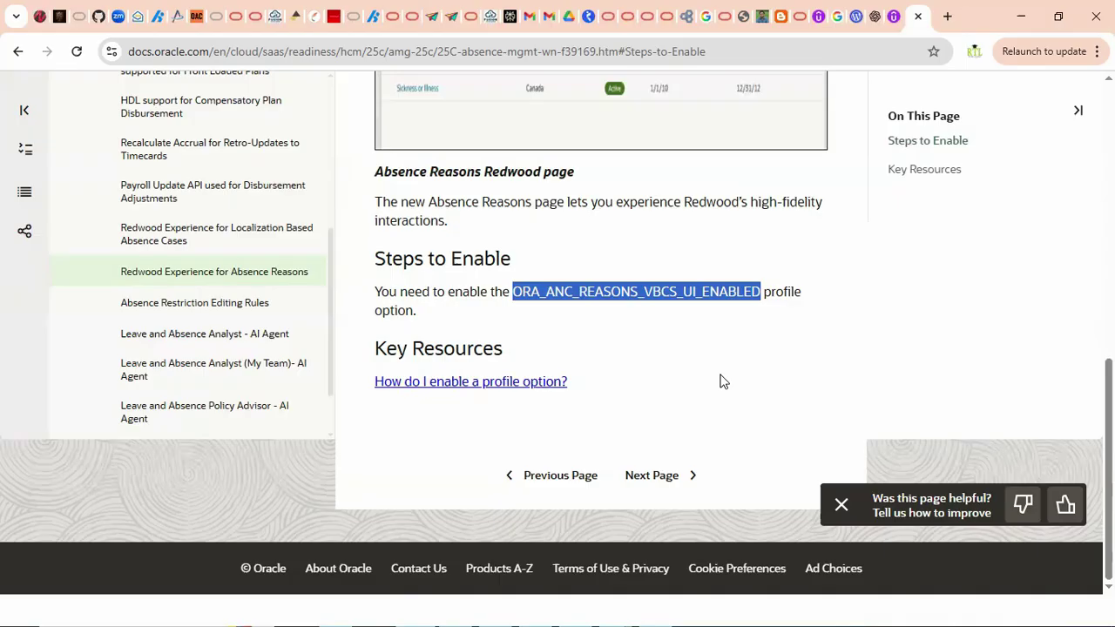
left_click(122, 603)
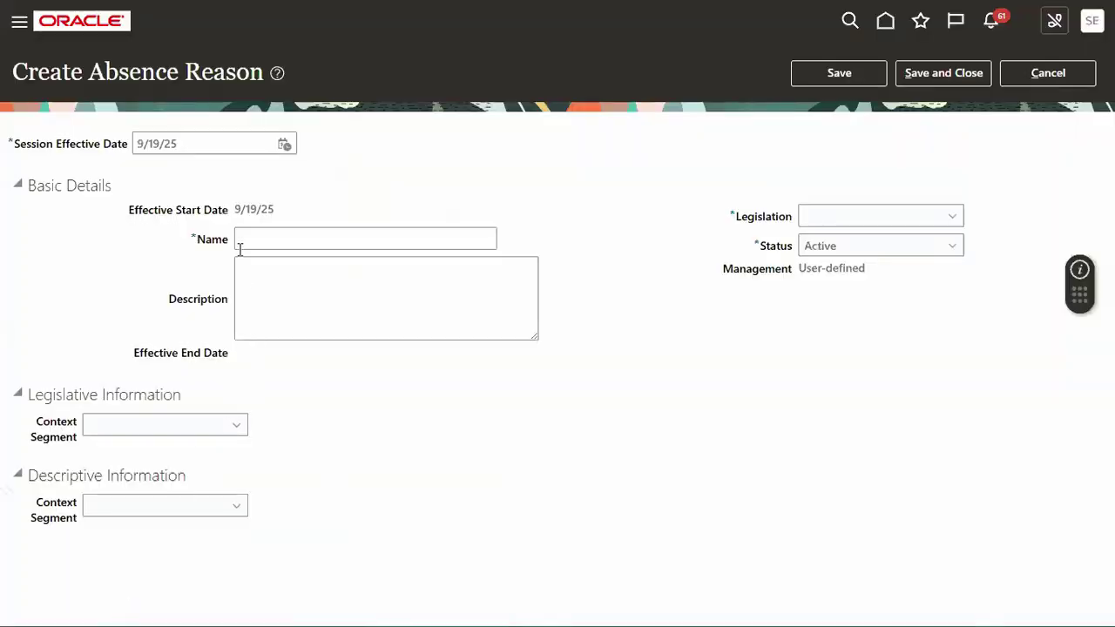
Step: Change the session effective date to 1/1/25 and confirm the change
left_click(285, 145)
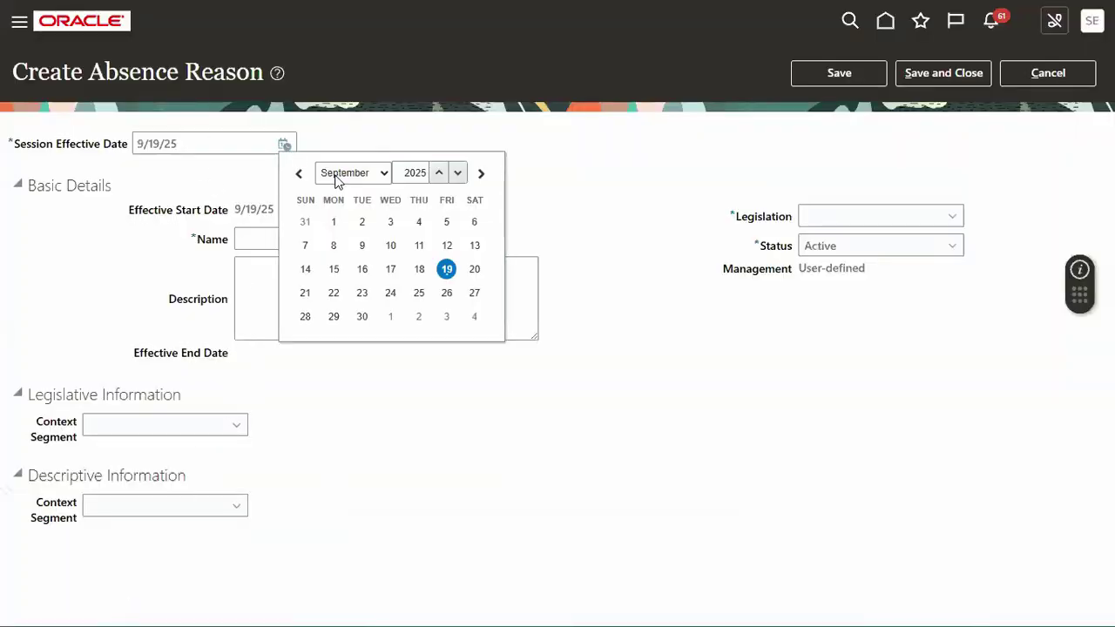
left_click(340, 175)
left_click(350, 200)
left_click(391, 221)
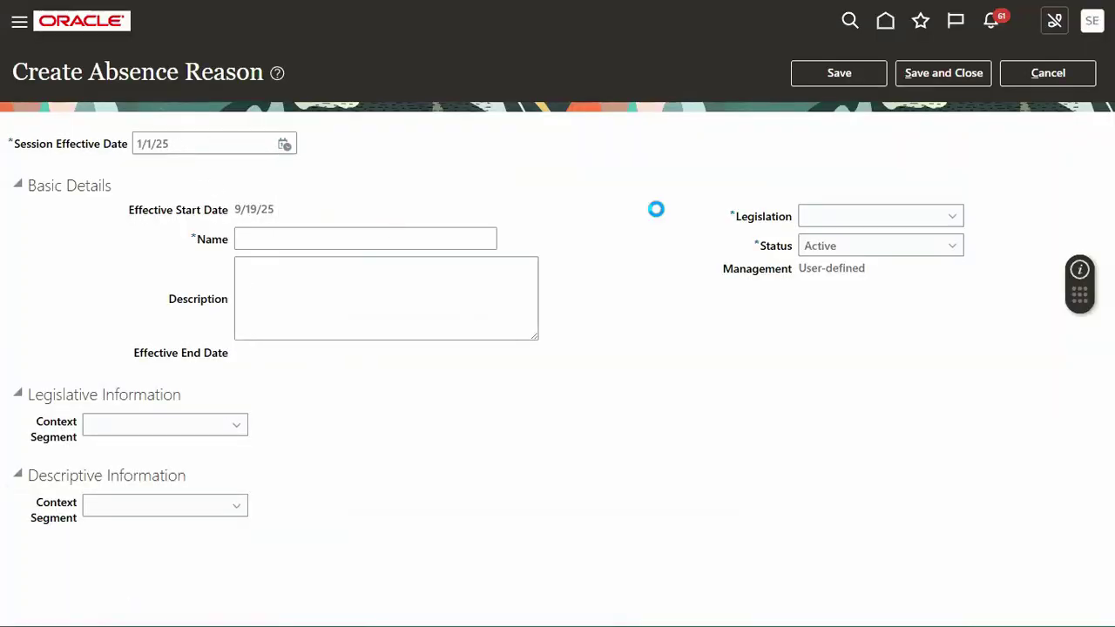
left_click(675, 337)
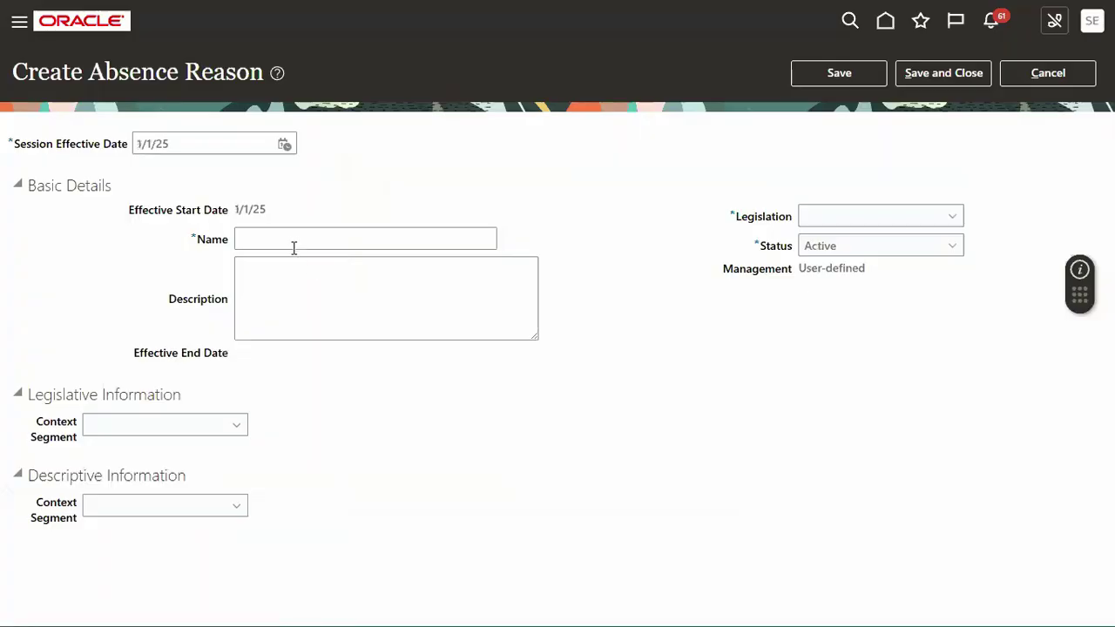
Step: Name the reason 'SONY Sick Leave', set Legislation to United Kingdom, and save and close
left_click(294, 248)
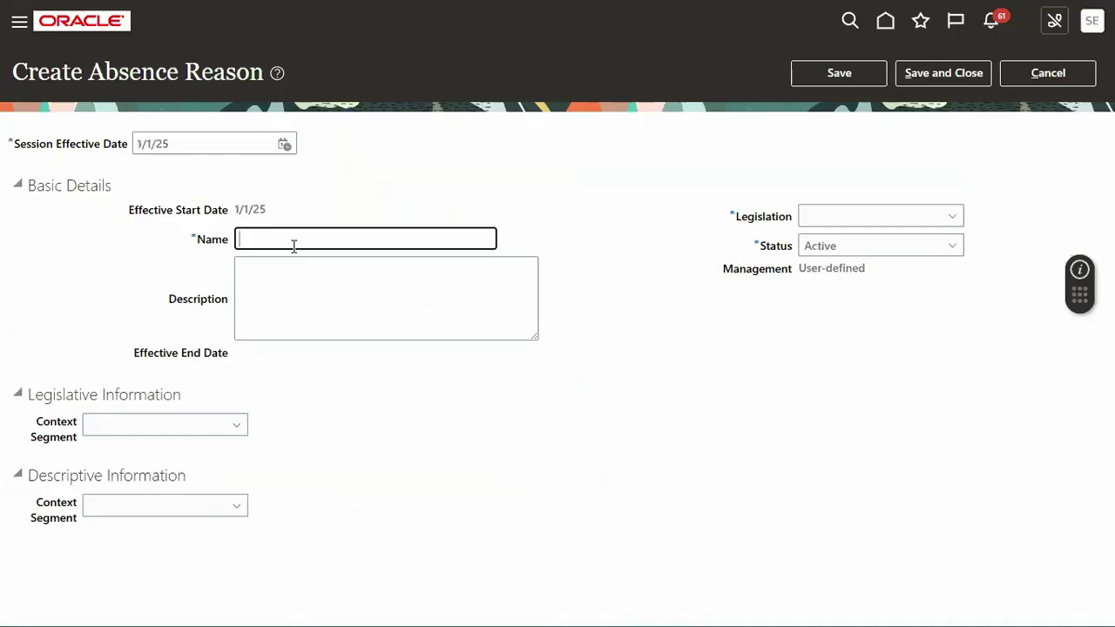
type("SONY Sick Leave")
left_click(881, 219)
left_click(881, 219)
type("Uganda")
key("Down")
key("Down")
key("Down")
key("Down")
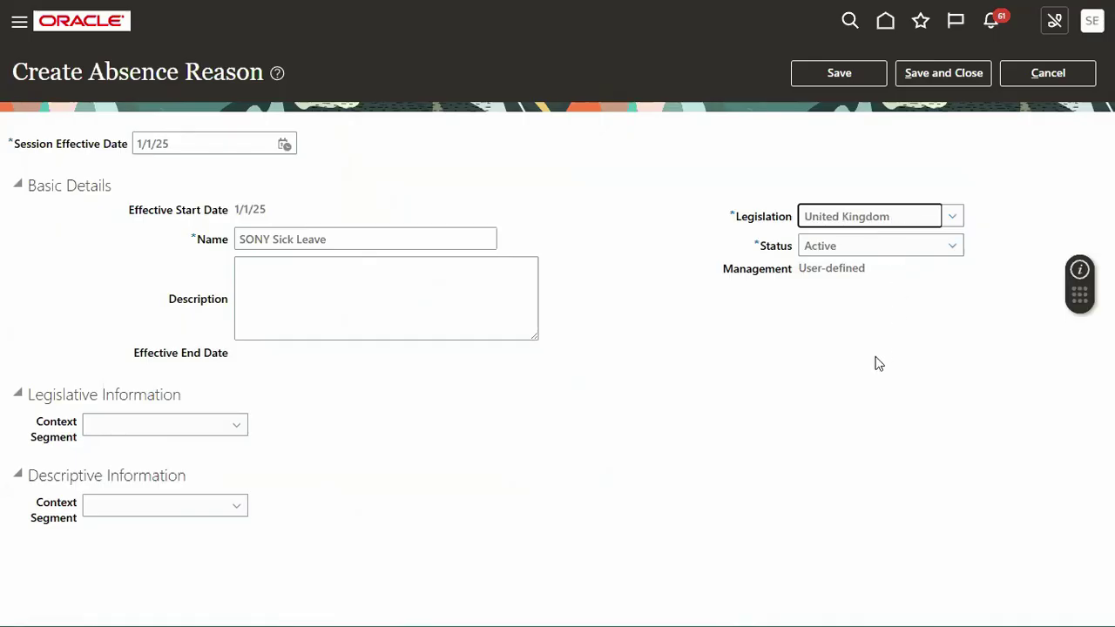
left_click(956, 82)
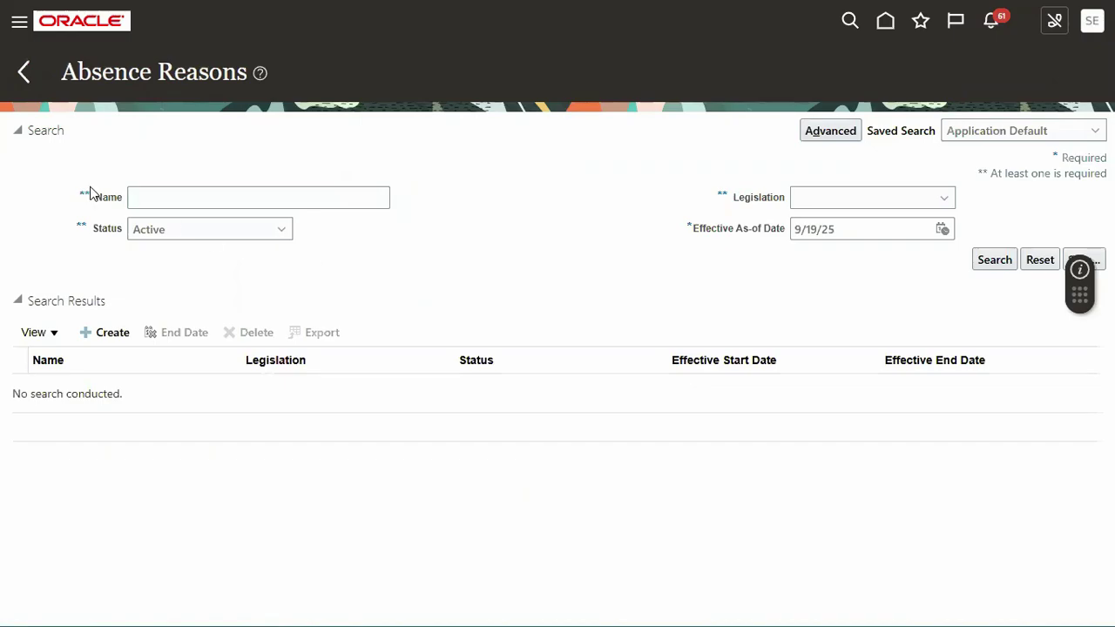
Step: Return to Absence Administration and open Absence Certifications under Absence Definitions
left_click(22, 73)
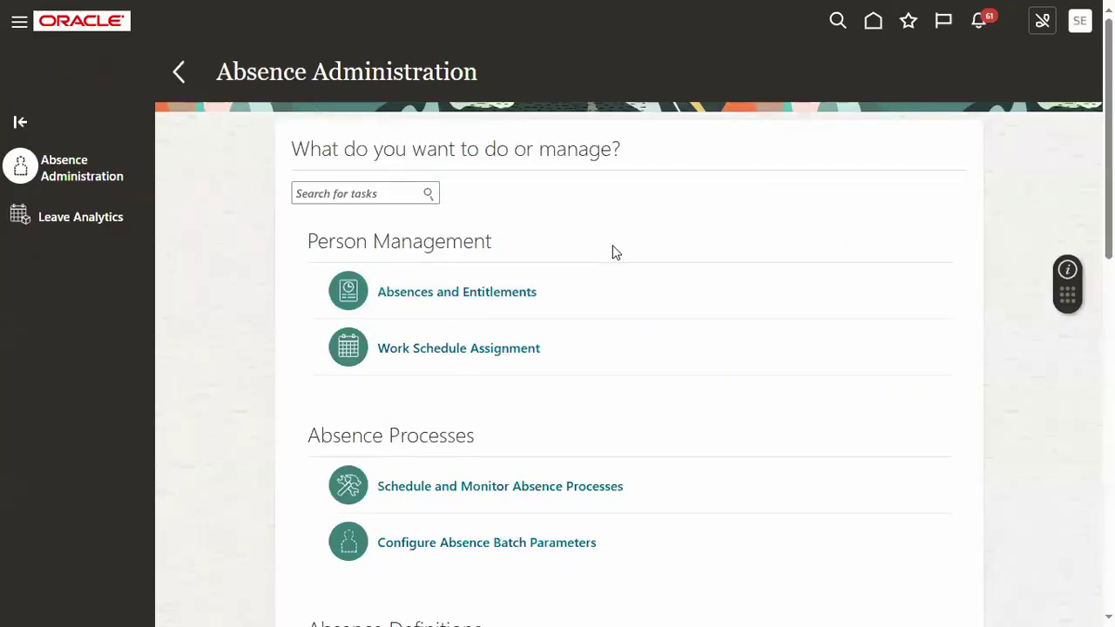
scroll(631, 366, "down", 5)
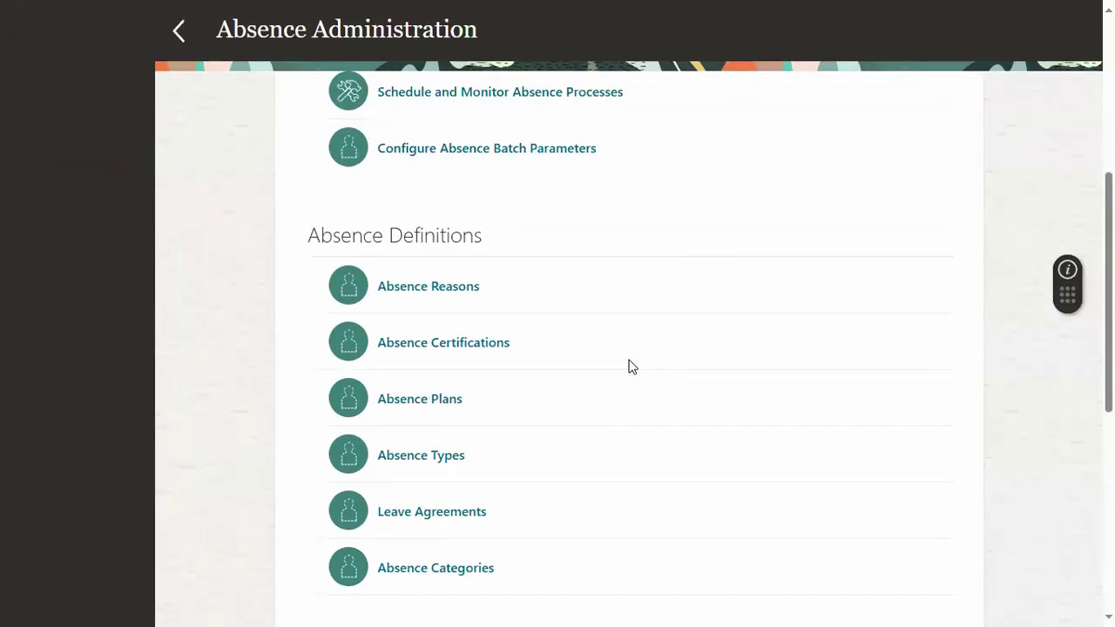
left_click(449, 333)
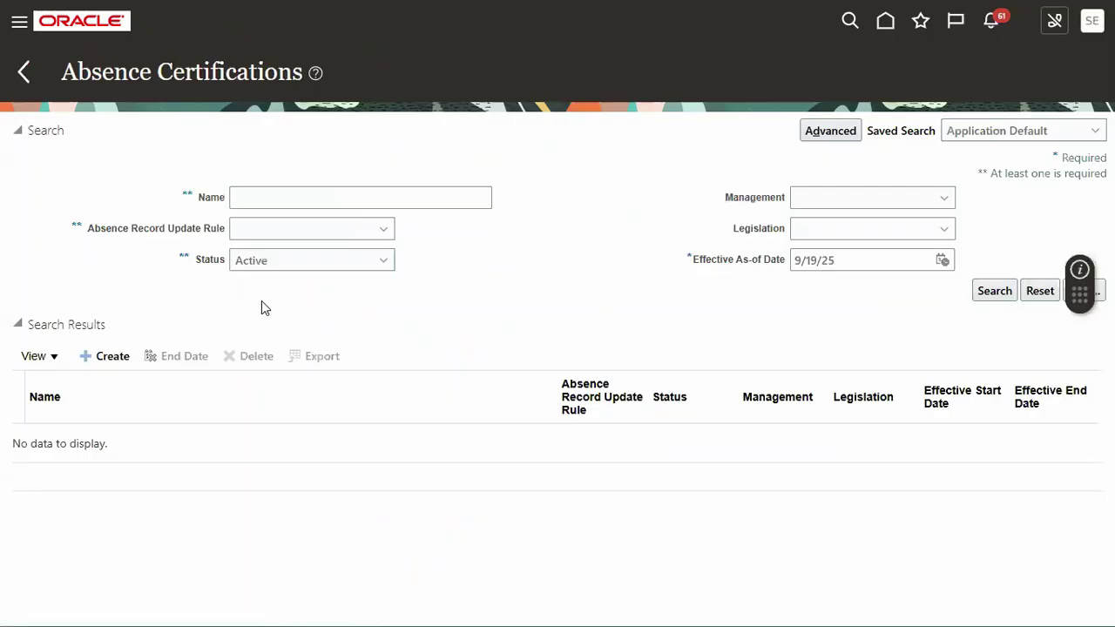